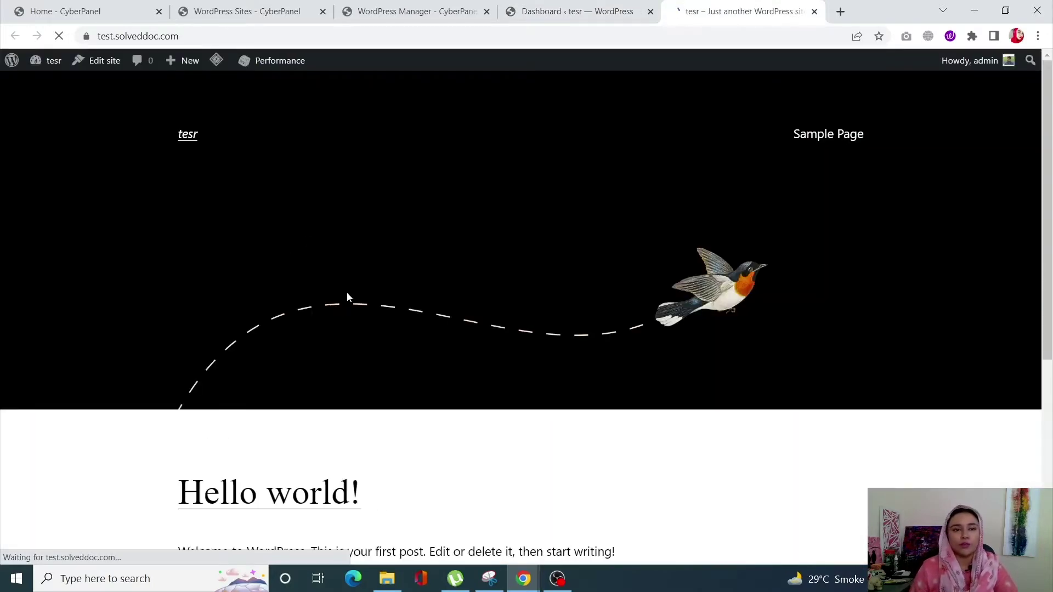
# Look over the test.solveddoc.com front page and return to the site's WordPress admin dashboard.
pyautogui.scroll(-3, 353, 467)
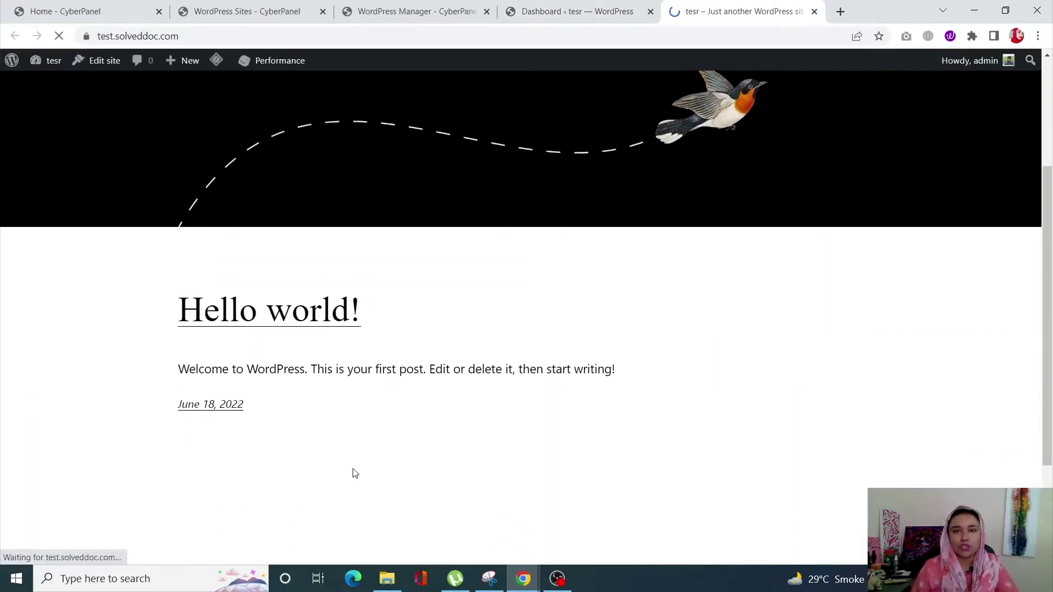
pyautogui.scroll(1, 355, 455)
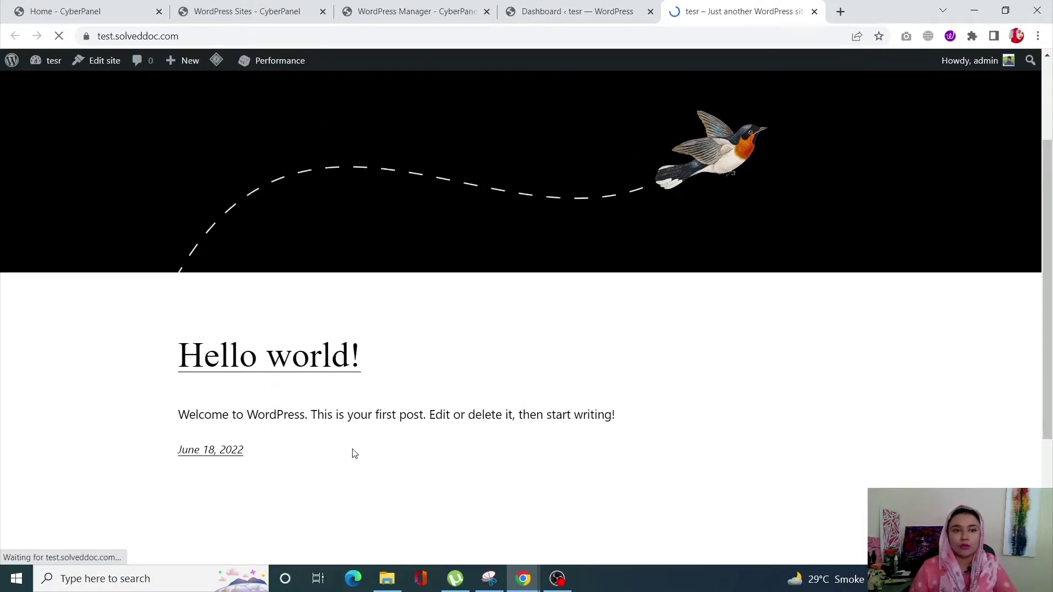
pyautogui.scroll(1, 355, 454)
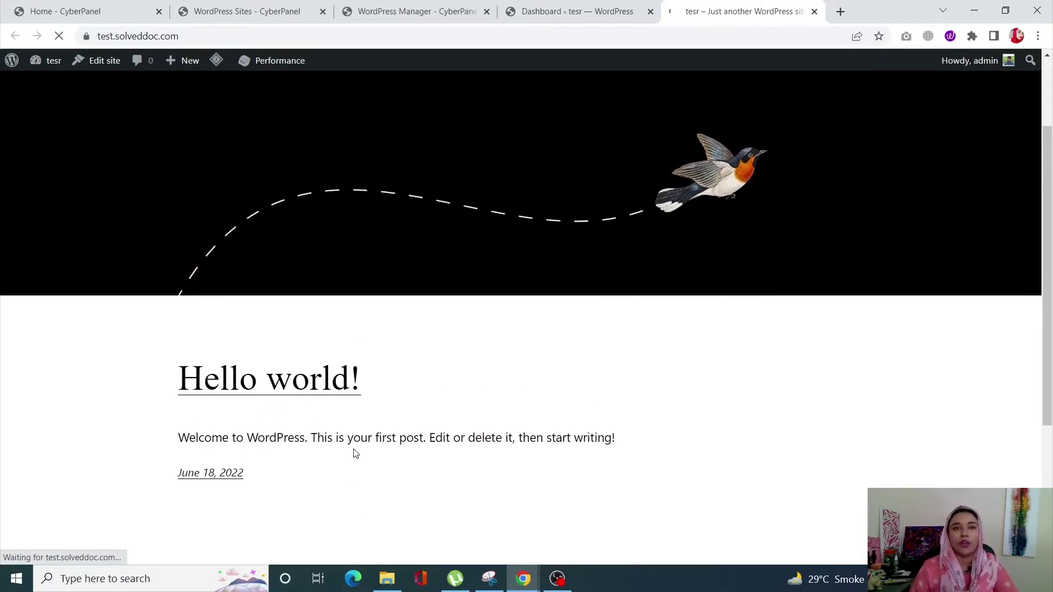
pyautogui.scroll(2, 355, 454)
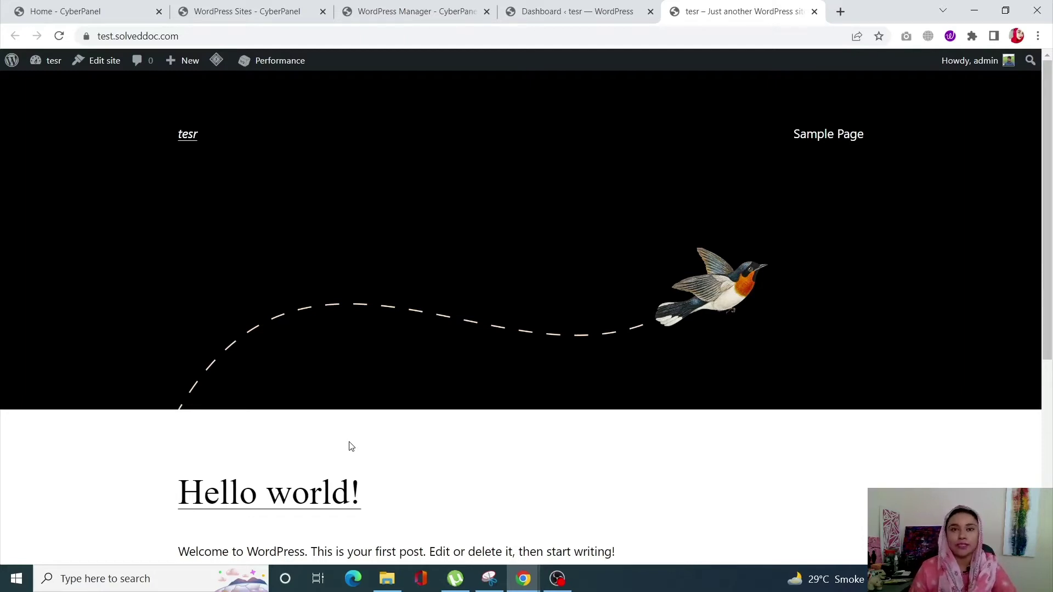
pyautogui.click(596, 9)
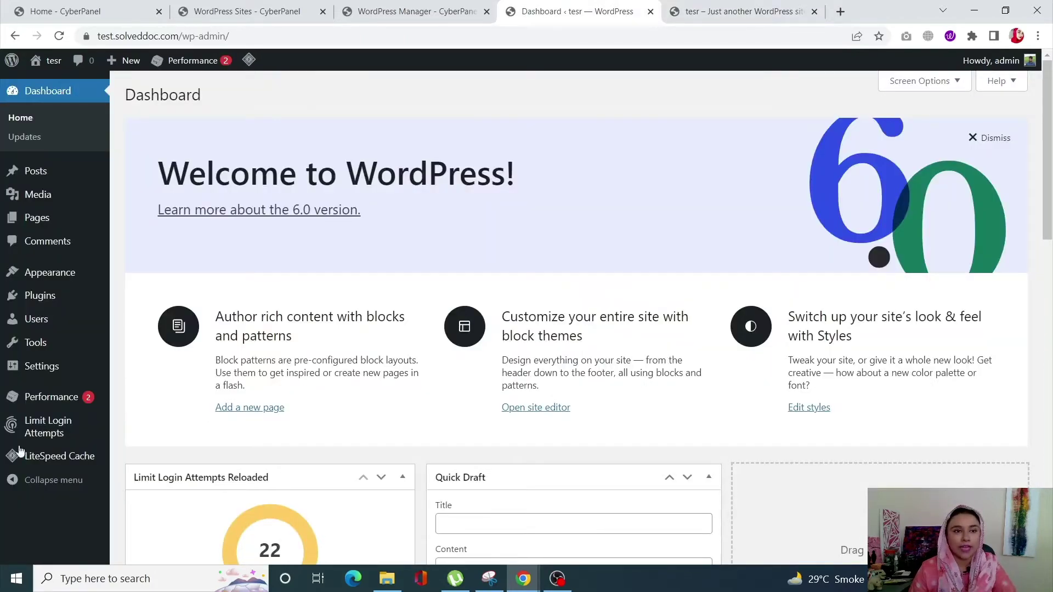
pyautogui.moveTo(56, 295)
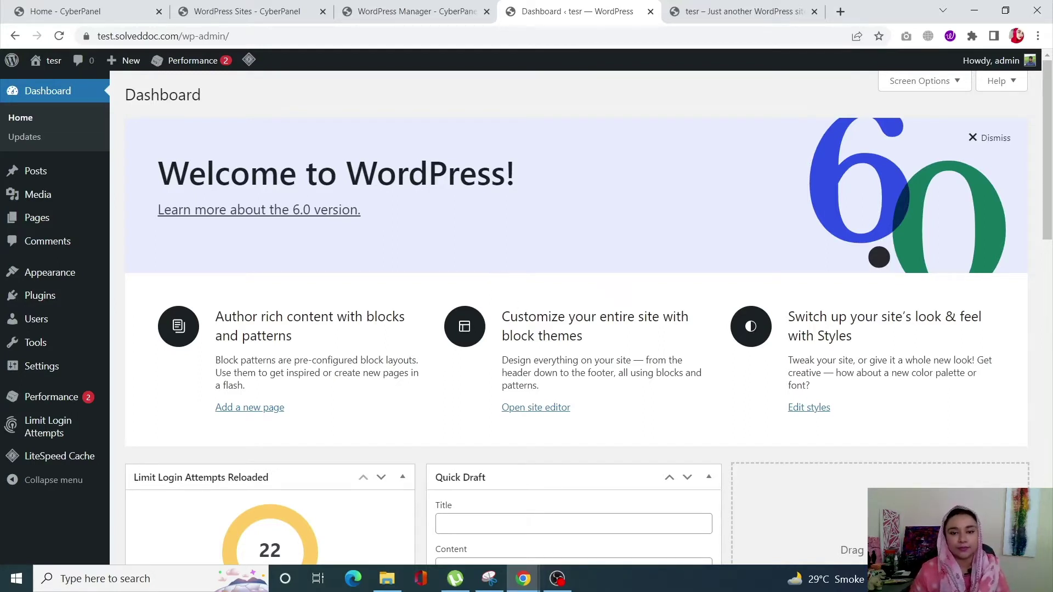
pyautogui.click(564, 584)
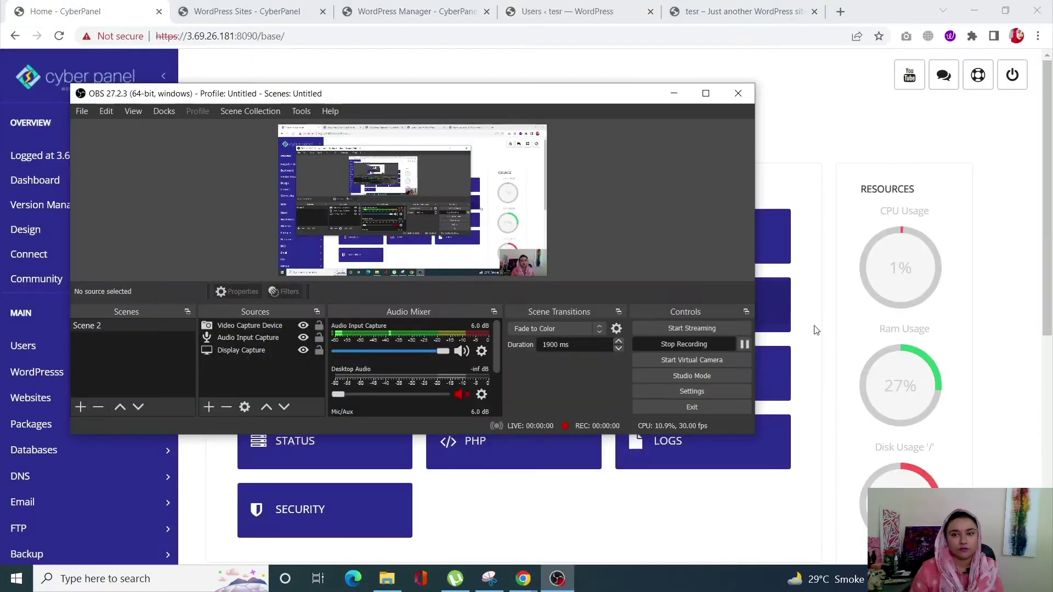
pyautogui.click(833, 328)
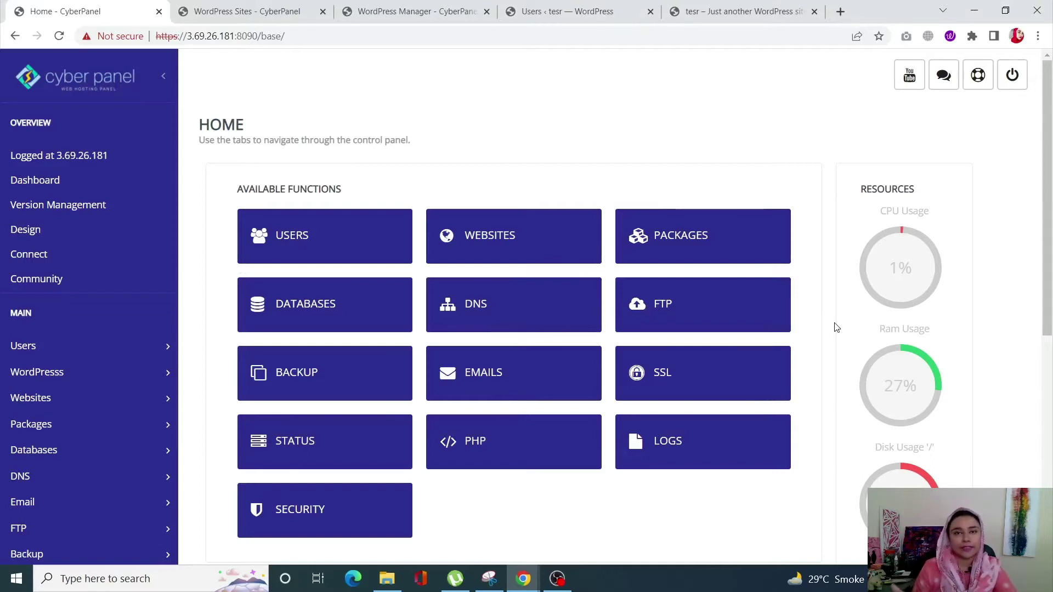
# View the site's front page, and open the TEST site's WordPress Manager by way of CyberPanel's list of WordPress websites.
pyautogui.click(695, 6)
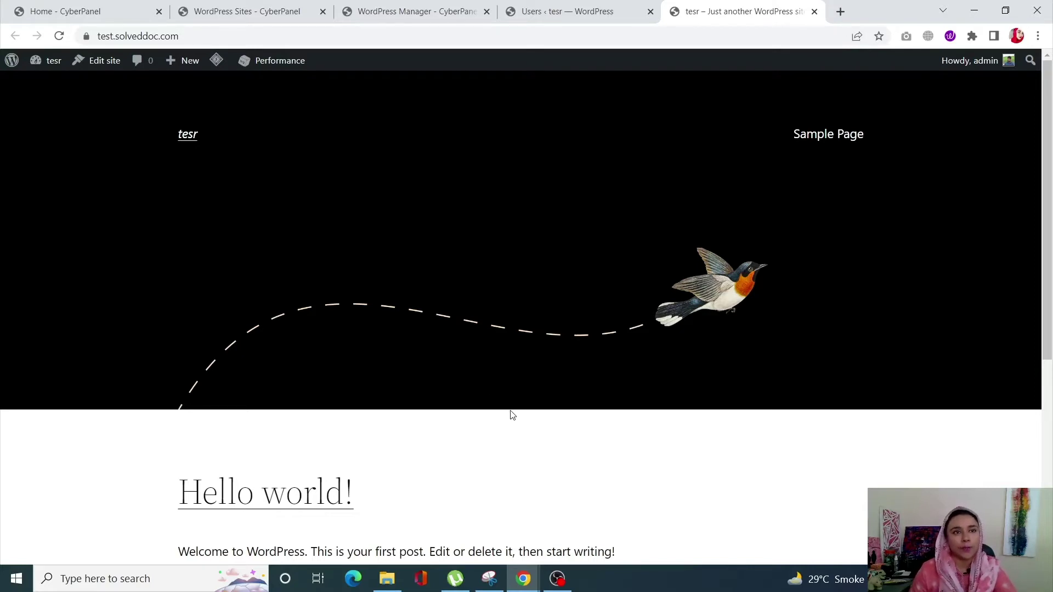
pyautogui.click(58, 5)
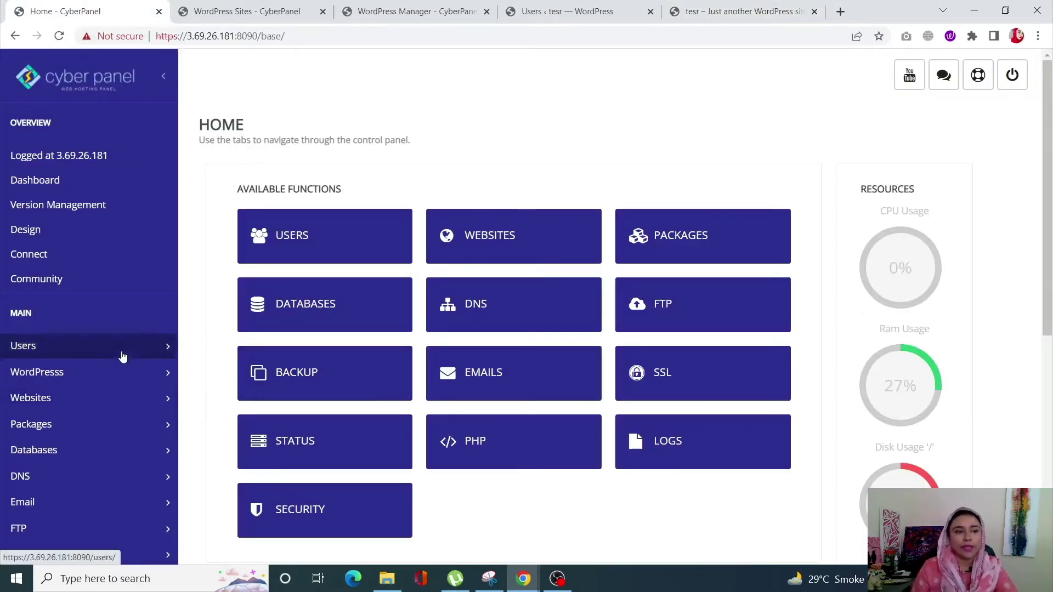
pyautogui.click(125, 378)
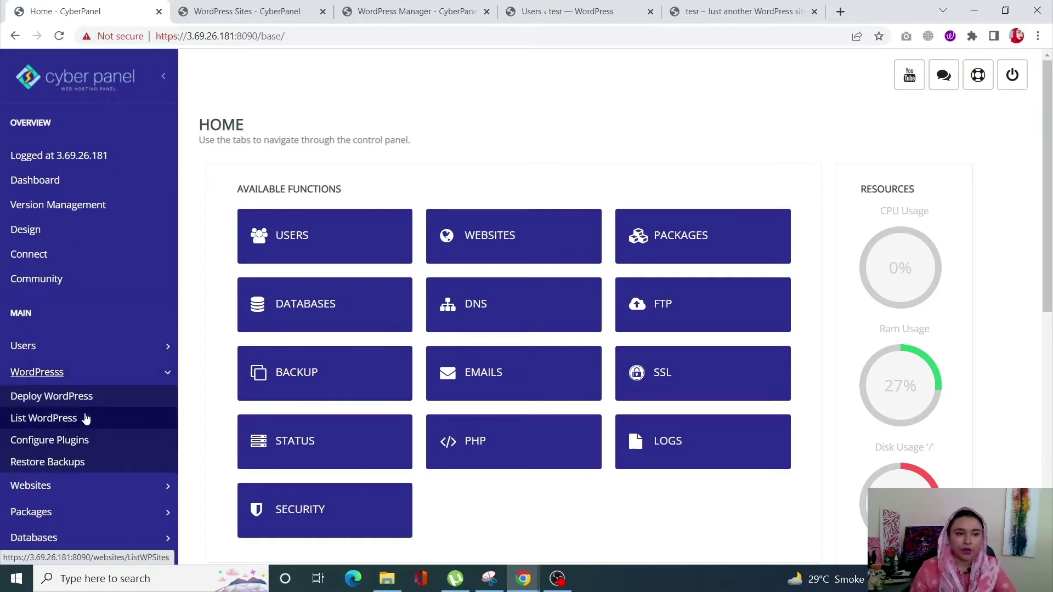
pyautogui.click(242, 6)
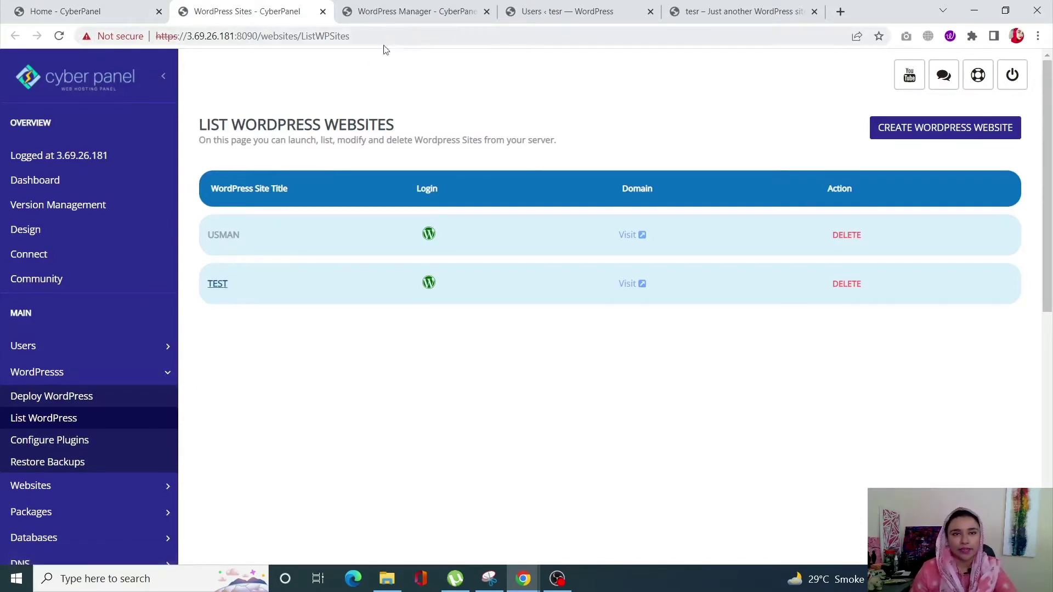
pyautogui.click(443, 5)
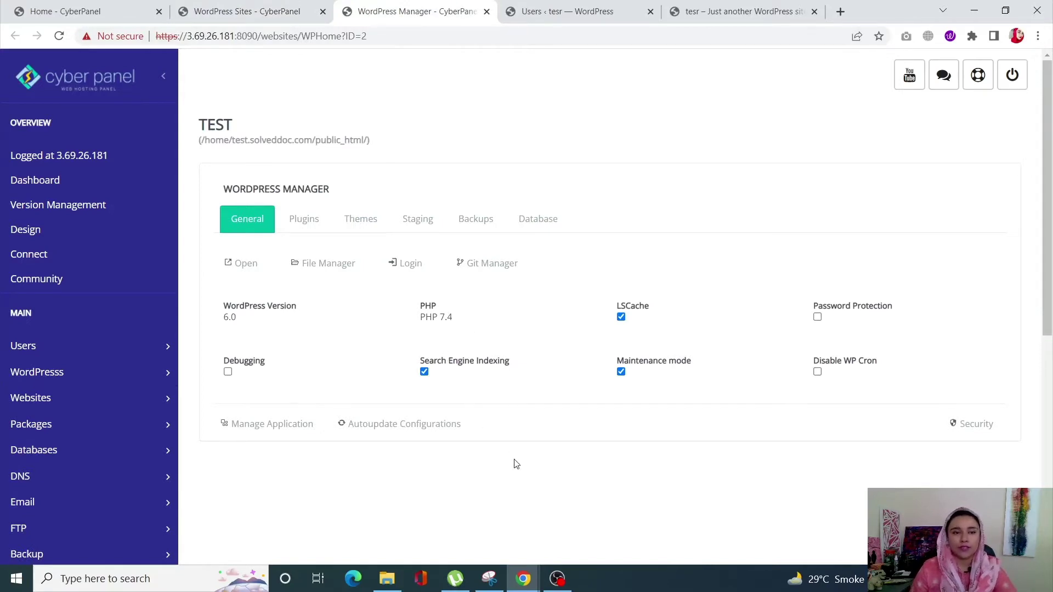
# Turn maintenance mode off and back on for the TEST site.
pyautogui.click(620, 371)
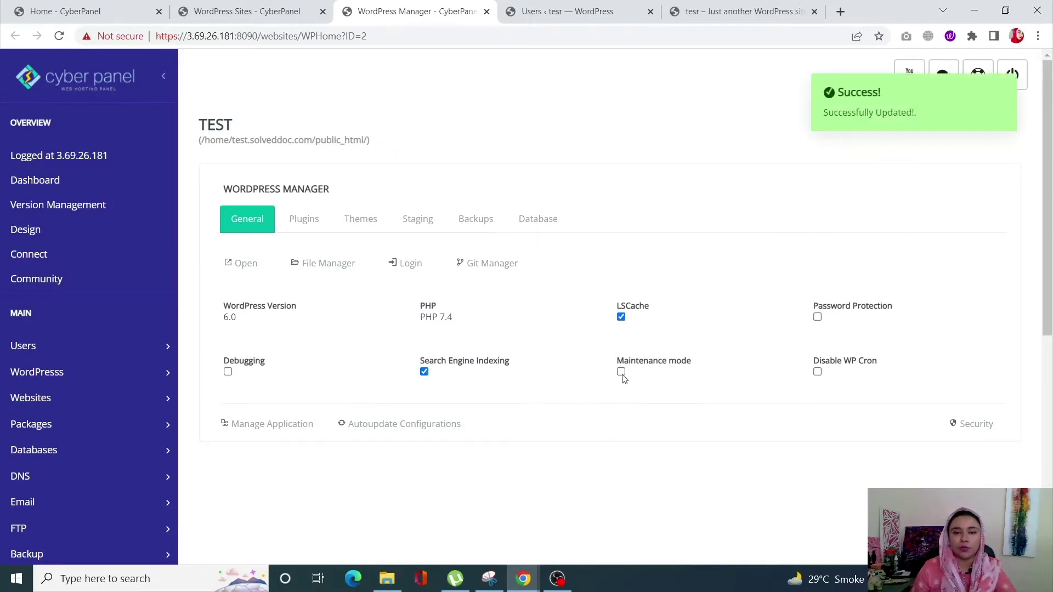
pyautogui.click(620, 372)
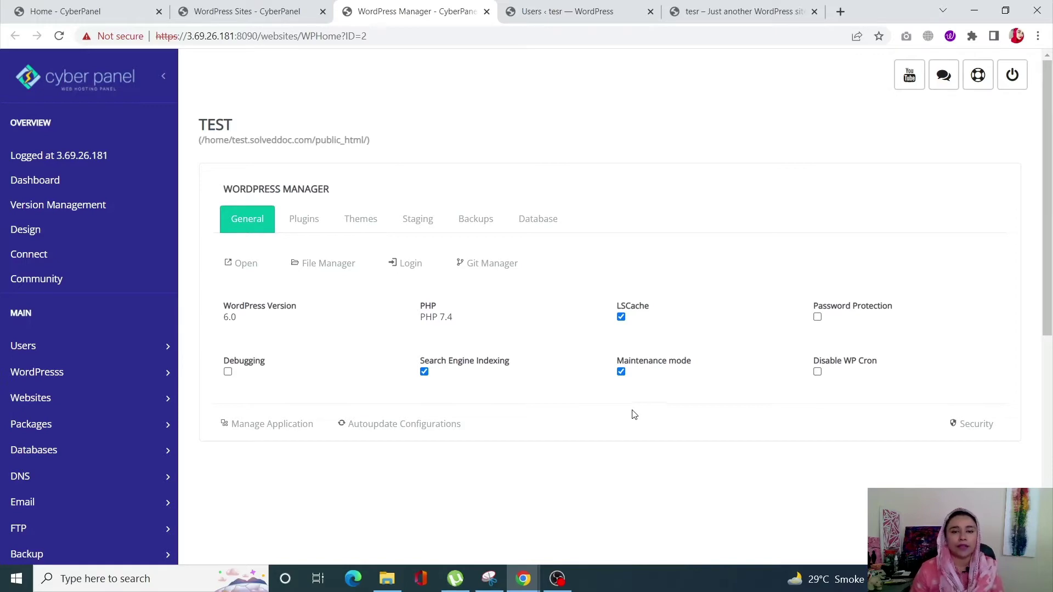
pyautogui.click(565, 584)
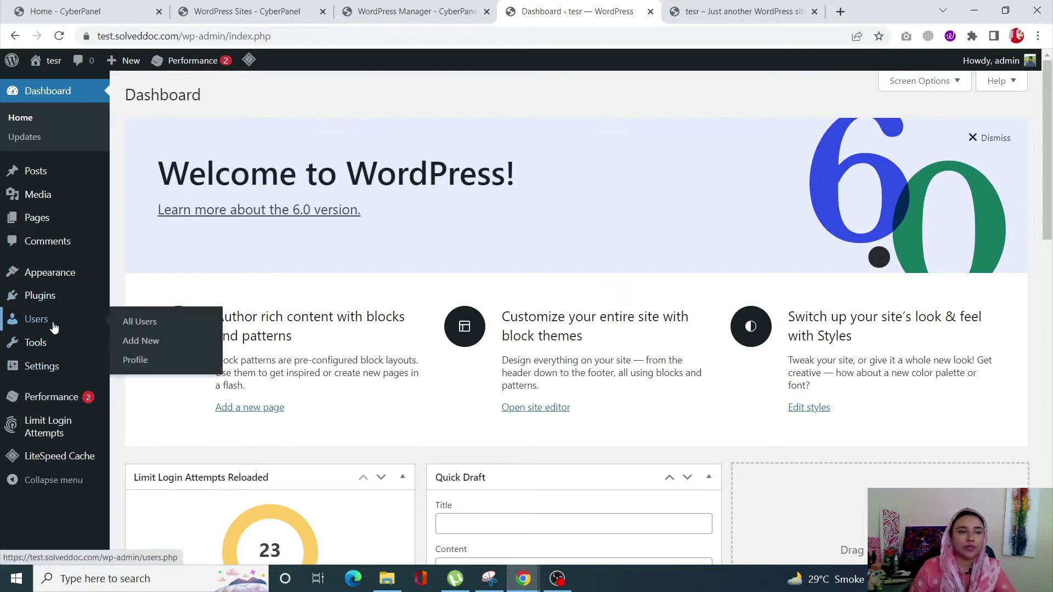
# Open the admin user's profile from the WordPress user list and generate a new account password.
pyautogui.click(54, 328)
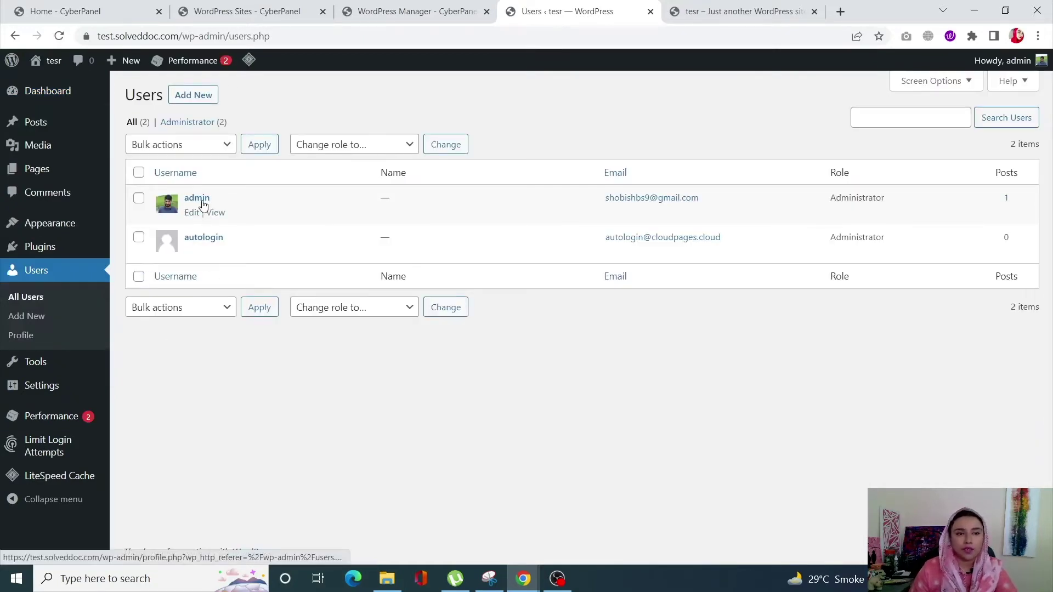
pyautogui.click(200, 200)
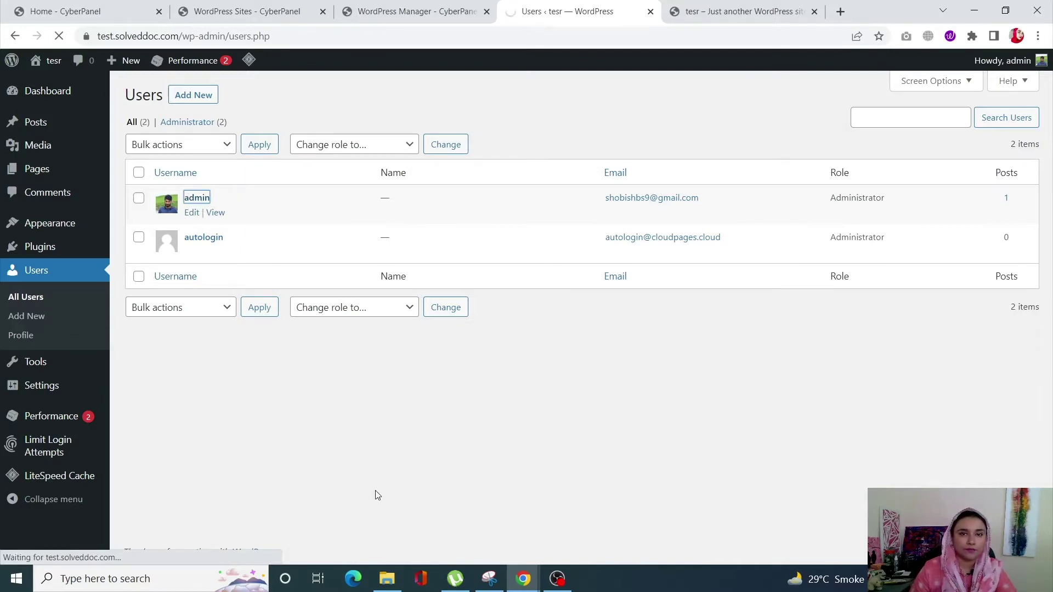
pyautogui.scroll(-7, 377, 494)
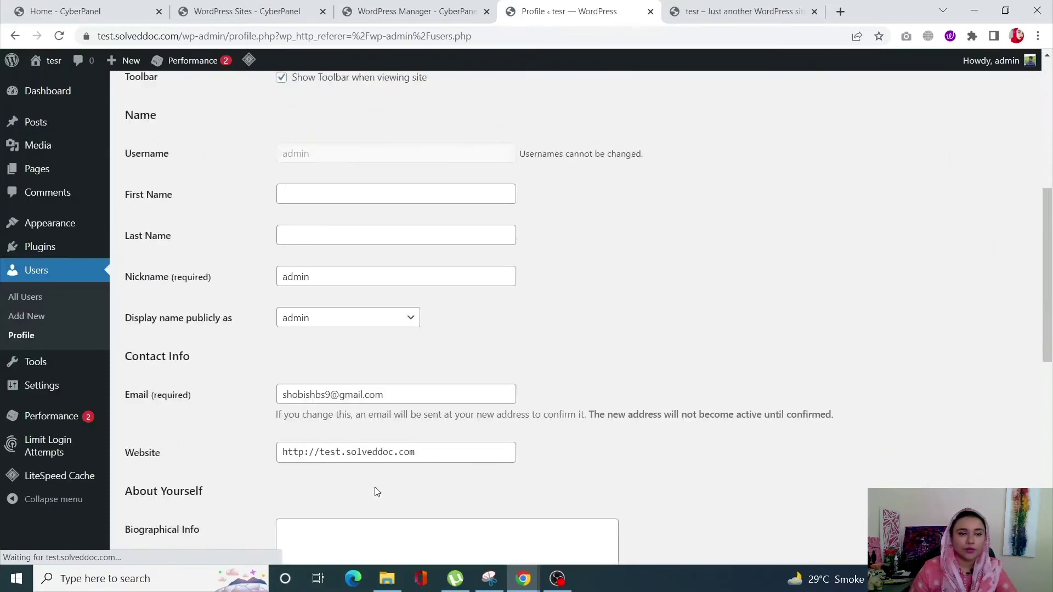
pyautogui.scroll(-8, 378, 492)
pyautogui.scroll(-2, 377, 492)
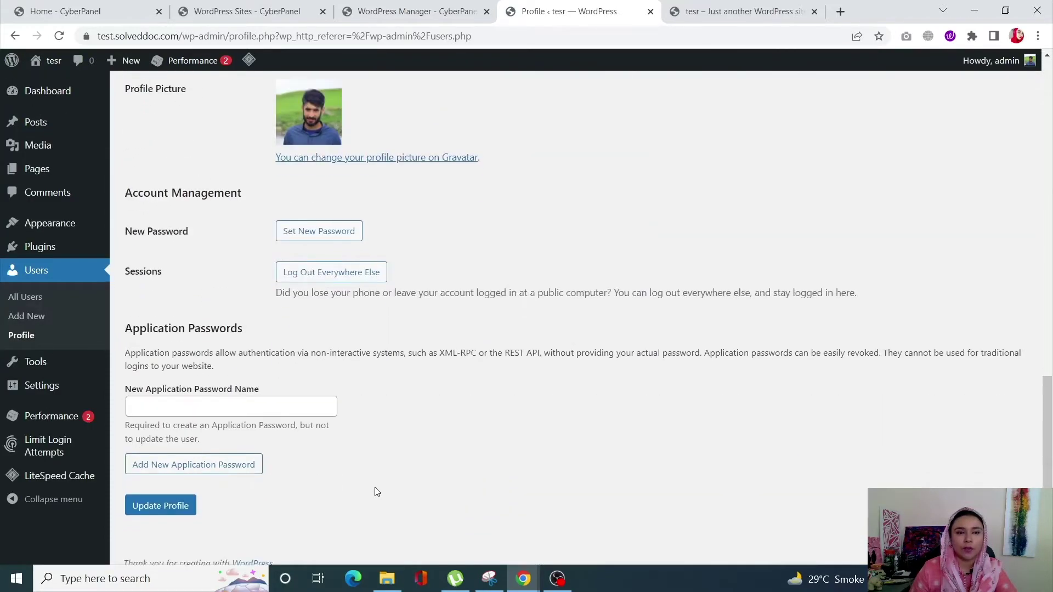
pyautogui.click(316, 221)
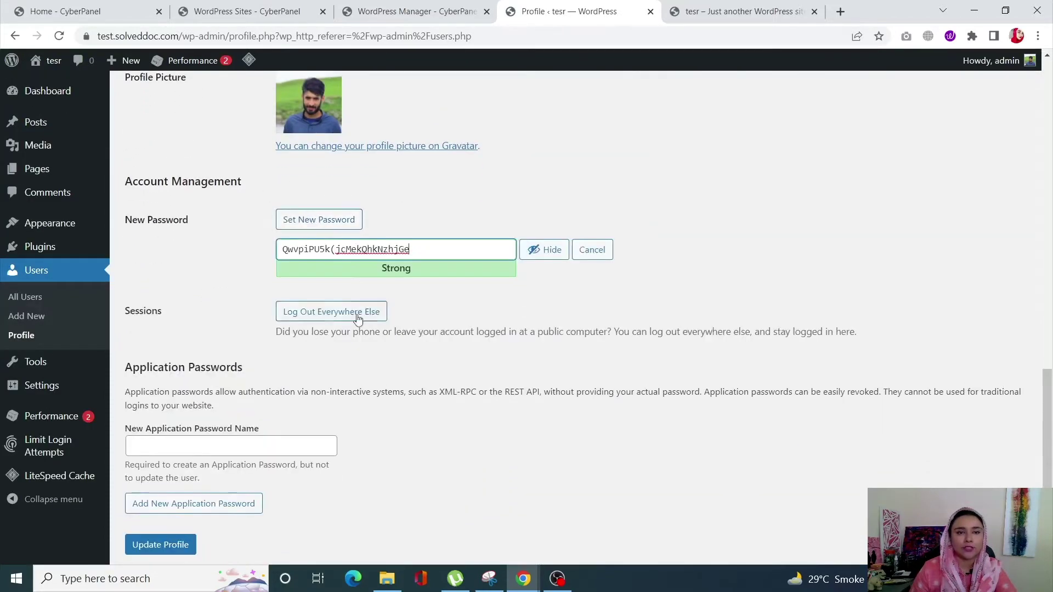
# Leave the profile without saving the generated password and go back to the list of all users.
pyautogui.scroll(-1, 357, 344)
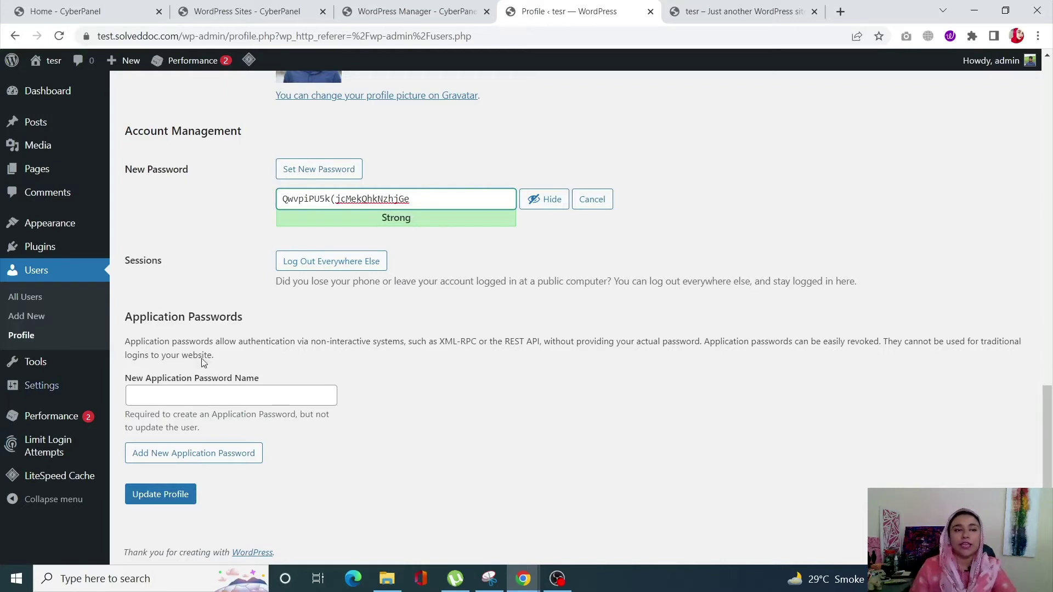
pyautogui.click(50, 299)
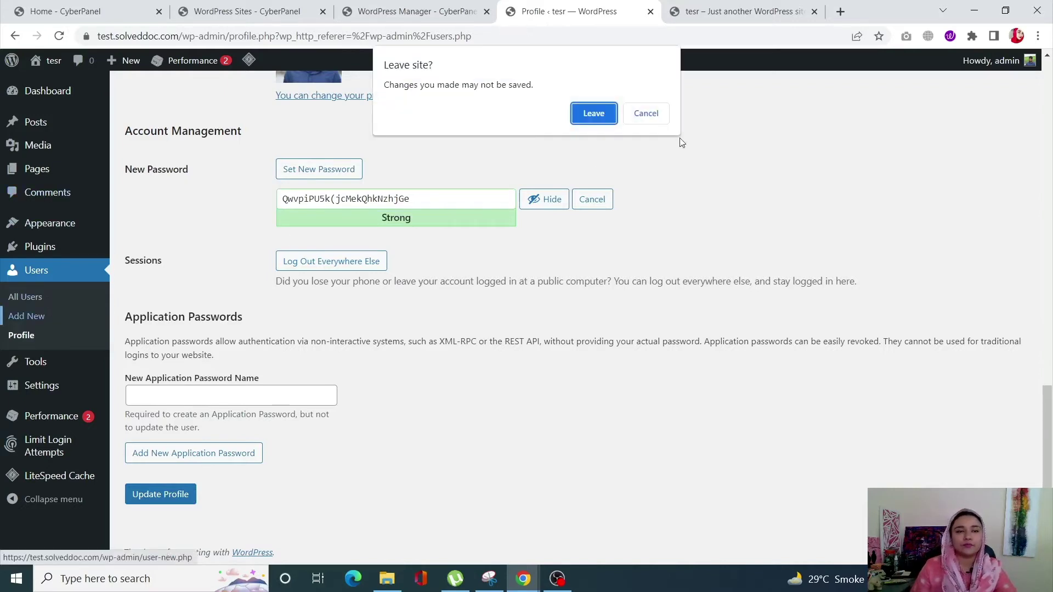
pyautogui.click(646, 113)
pyautogui.click(53, 296)
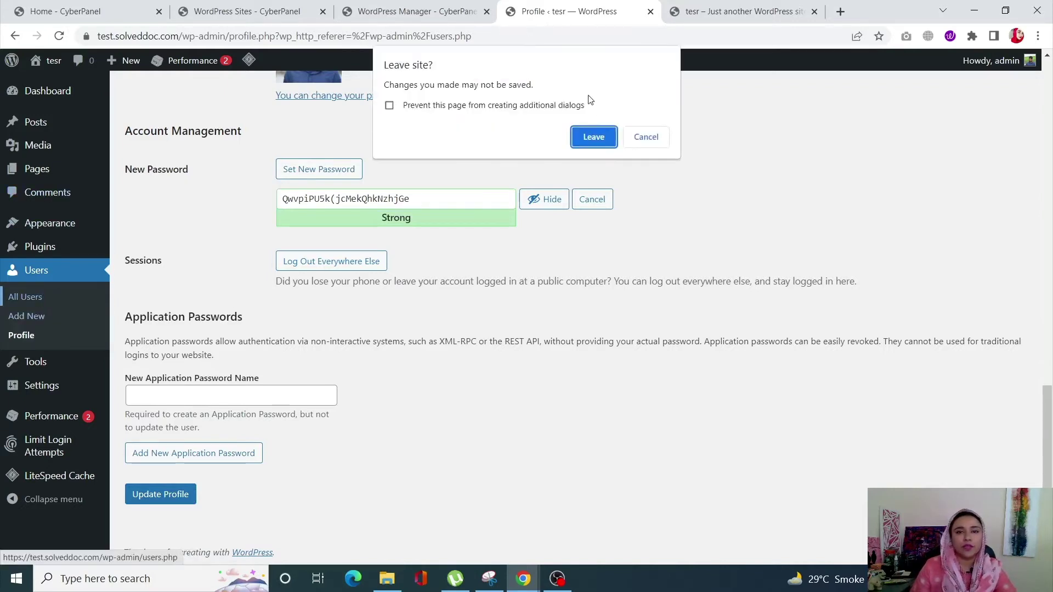
pyautogui.click(594, 136)
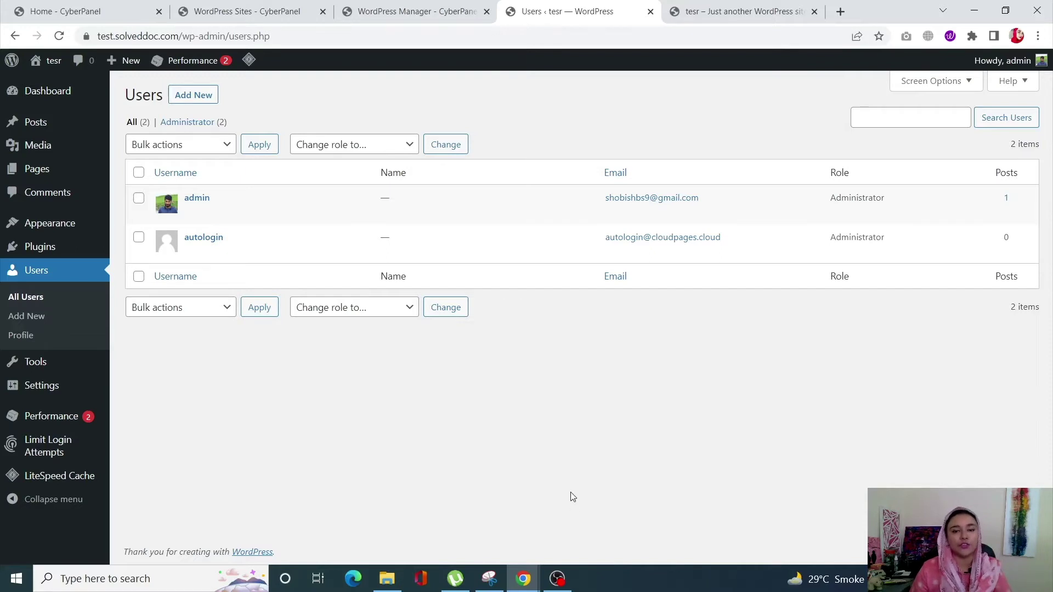
pyautogui.click(569, 585)
pyautogui.click(569, 586)
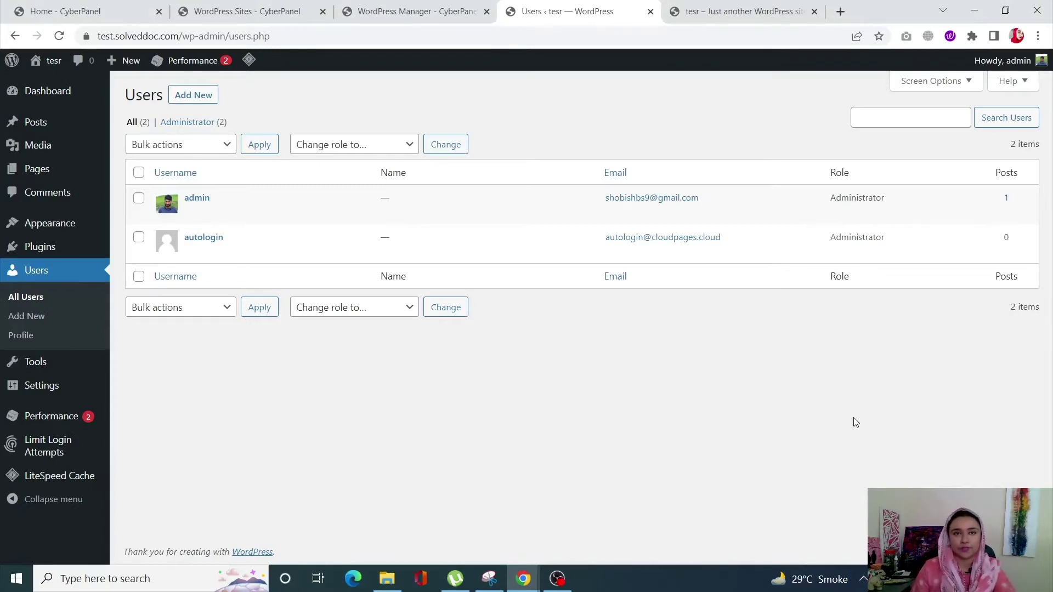
# Revisit CyberPanel's home page and WordPress website list, and return to the TEST site's WordPress Manager.
pyautogui.click(84, 8)
pyautogui.click(408, 7)
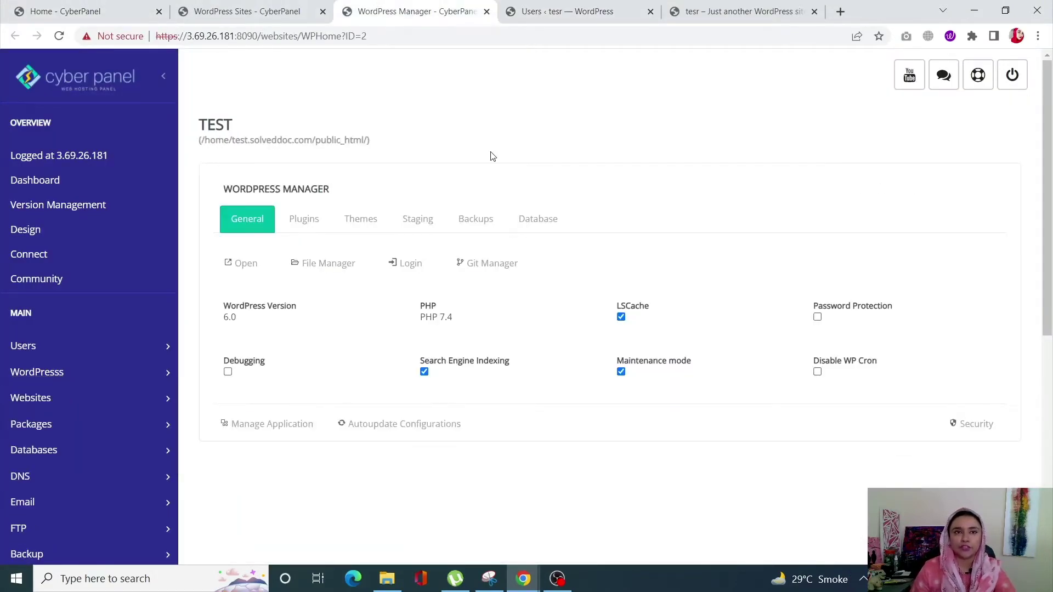
pyautogui.click(161, 5)
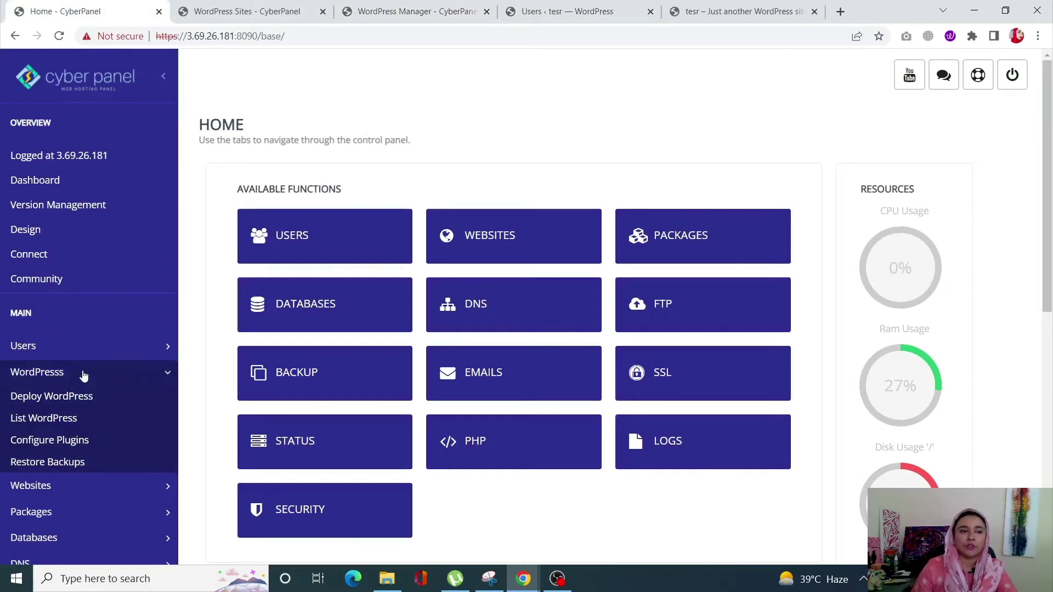
pyautogui.click(263, 11)
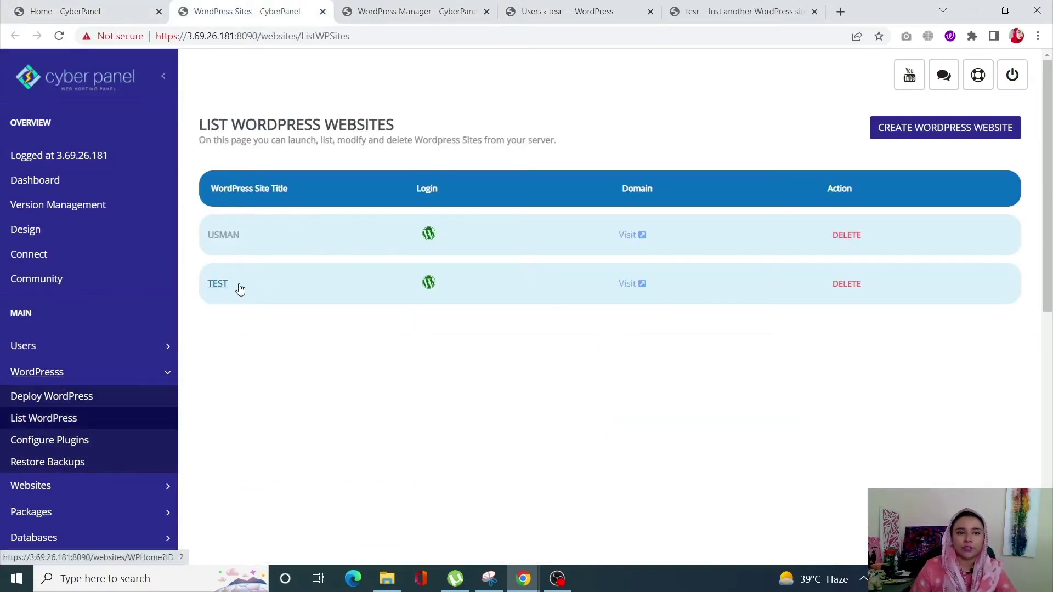
pyautogui.click(365, 9)
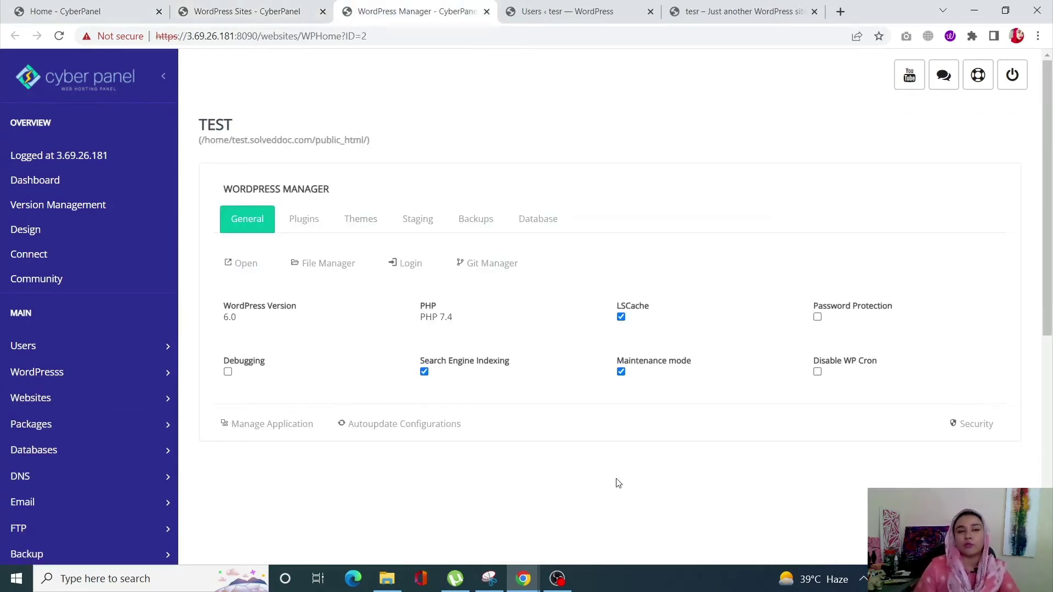
# Review the TEST site's installed plugins and themes in WordPress Manager, checking their states, updates and versions.
pyautogui.click(307, 229)
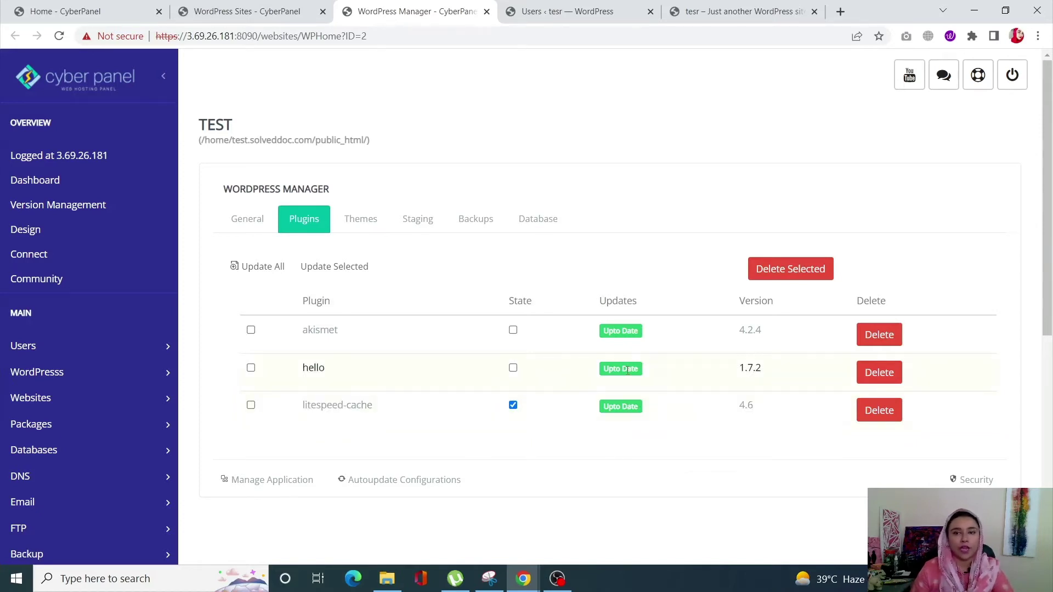
pyautogui.click(361, 229)
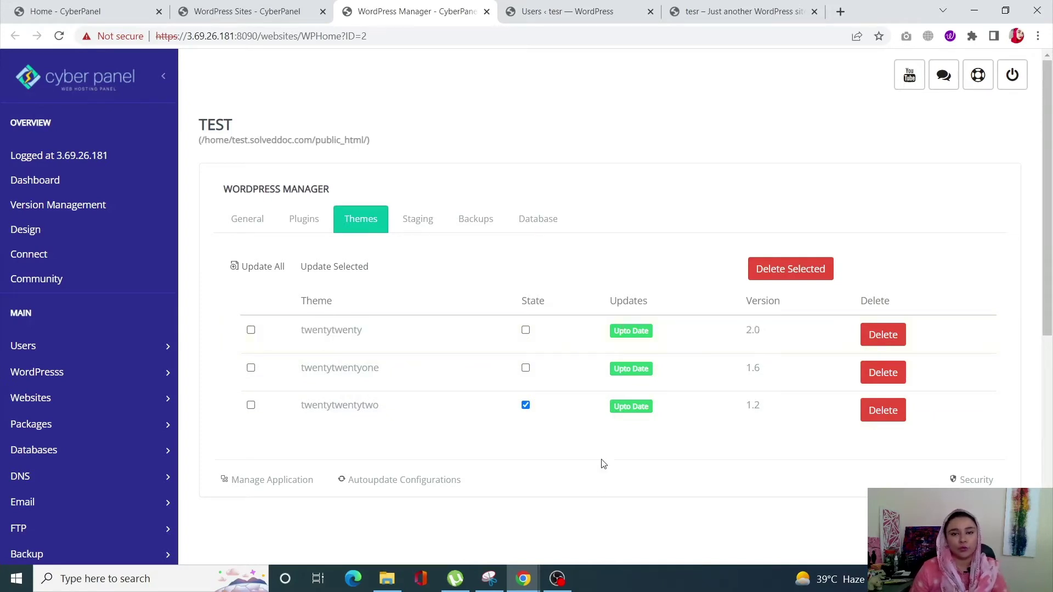
pyautogui.click(559, 579)
pyautogui.click(843, 134)
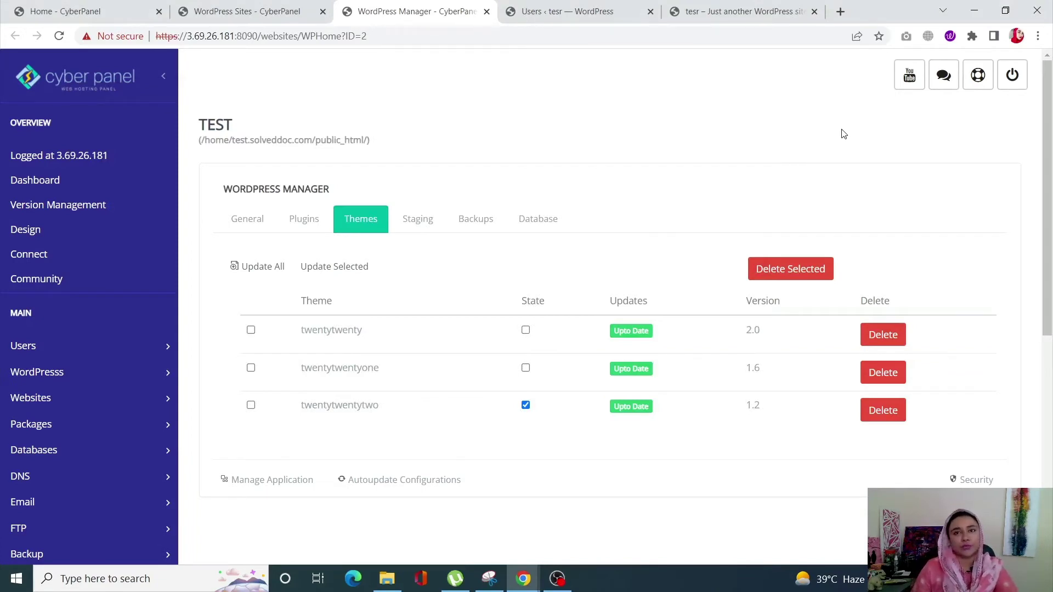
# Return to the WordPress user list and bring up the available actions for the autologin user.
pyautogui.click(565, 11)
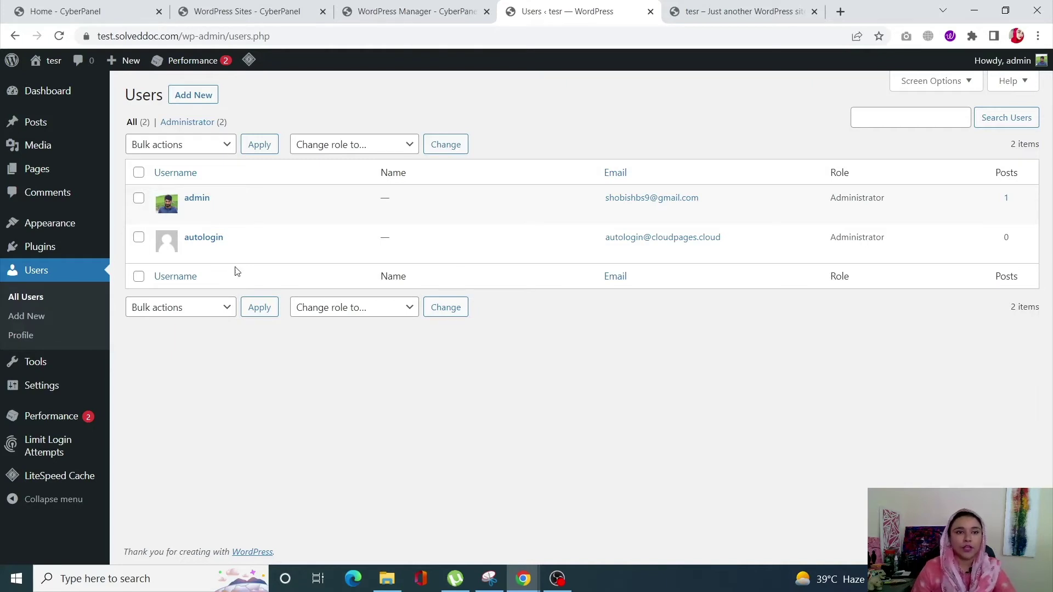
pyautogui.moveTo(211, 242)
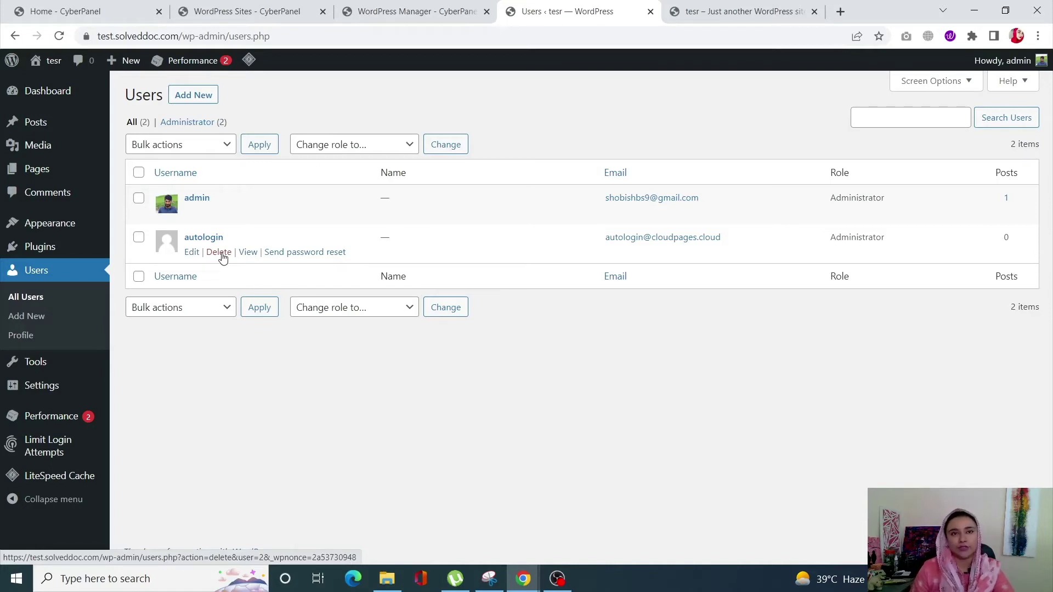
pyautogui.click(557, 578)
pyautogui.click(843, 412)
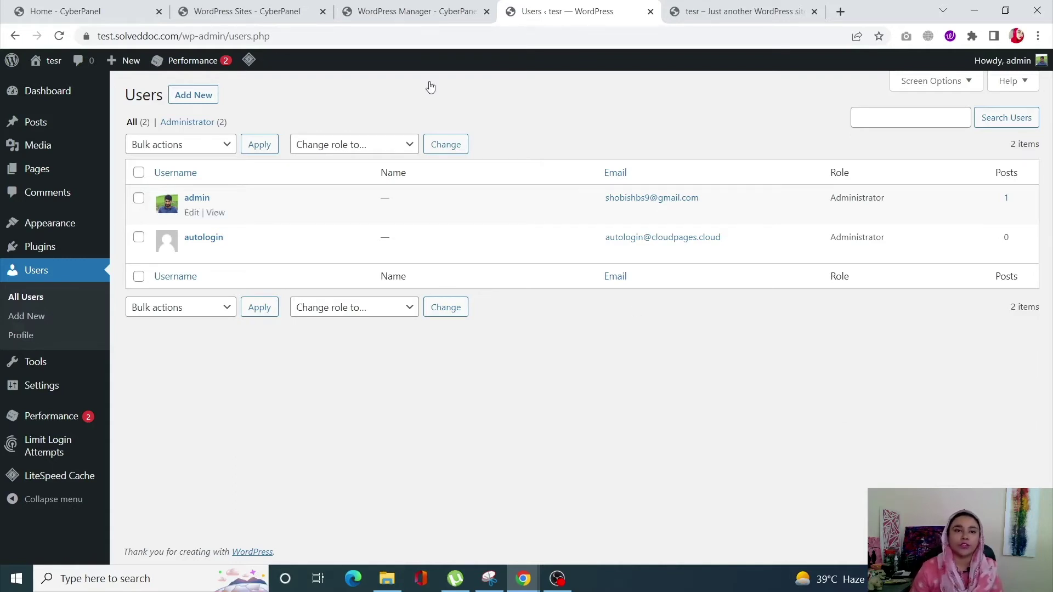
# Return to the TEST site's WordPress Manager by way of CyberPanel's home page and list of WordPress websites.
pyautogui.click(415, 10)
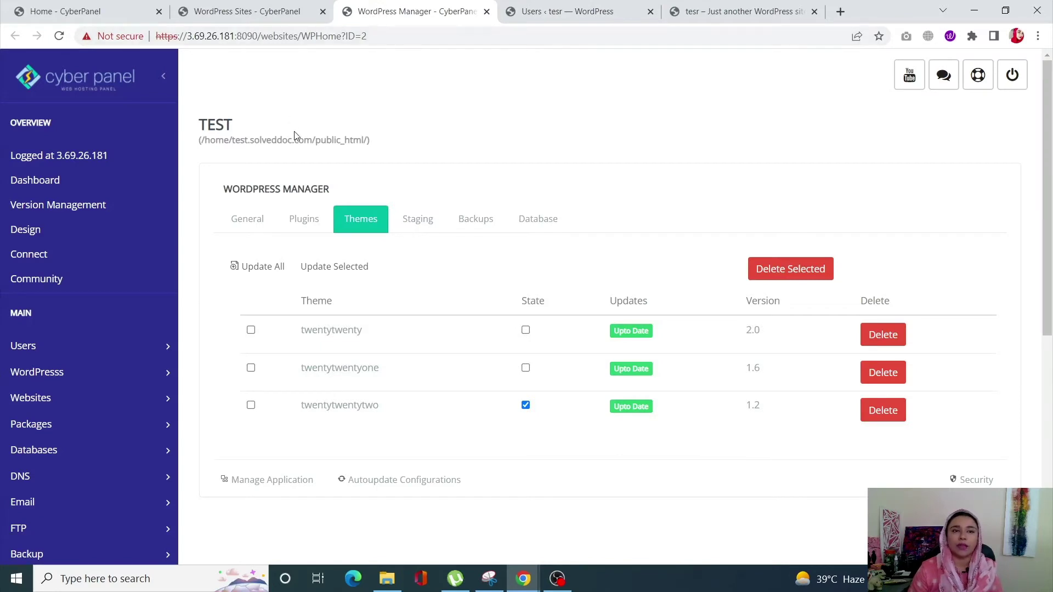
pyautogui.click(46, 12)
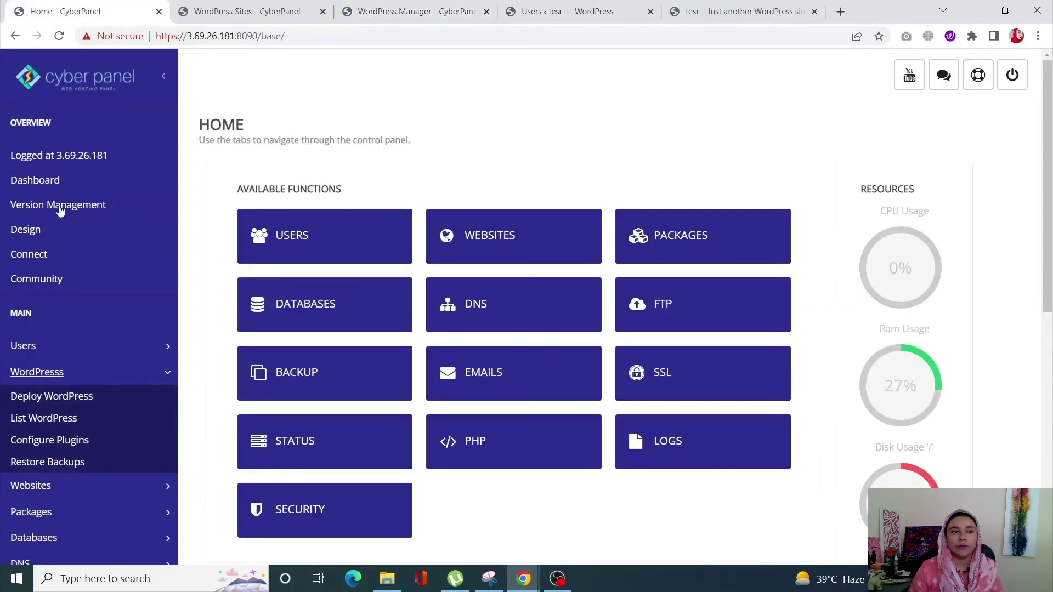
pyautogui.click(211, 9)
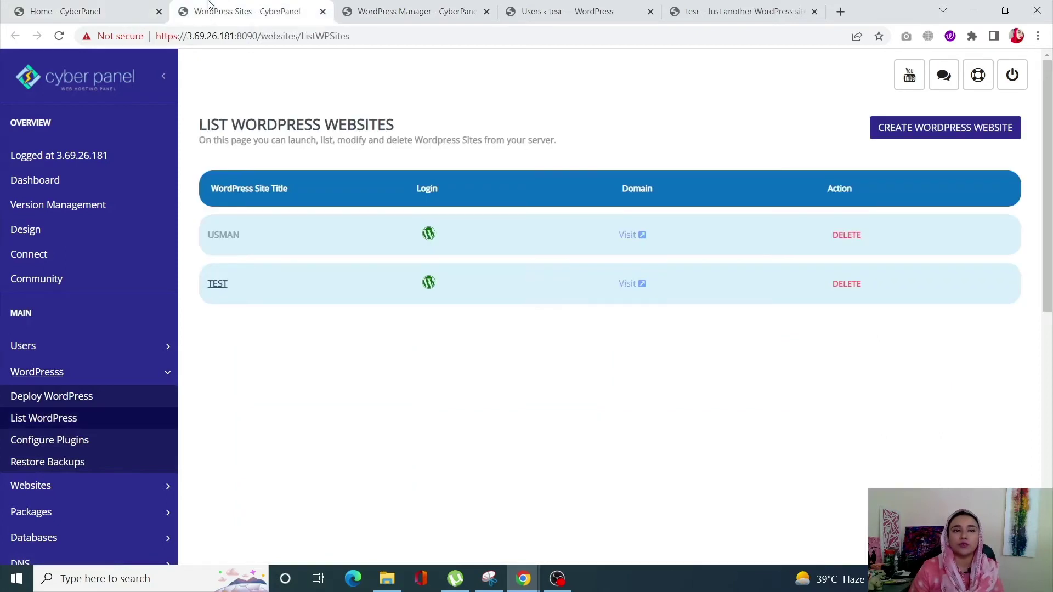
pyautogui.click(222, 286)
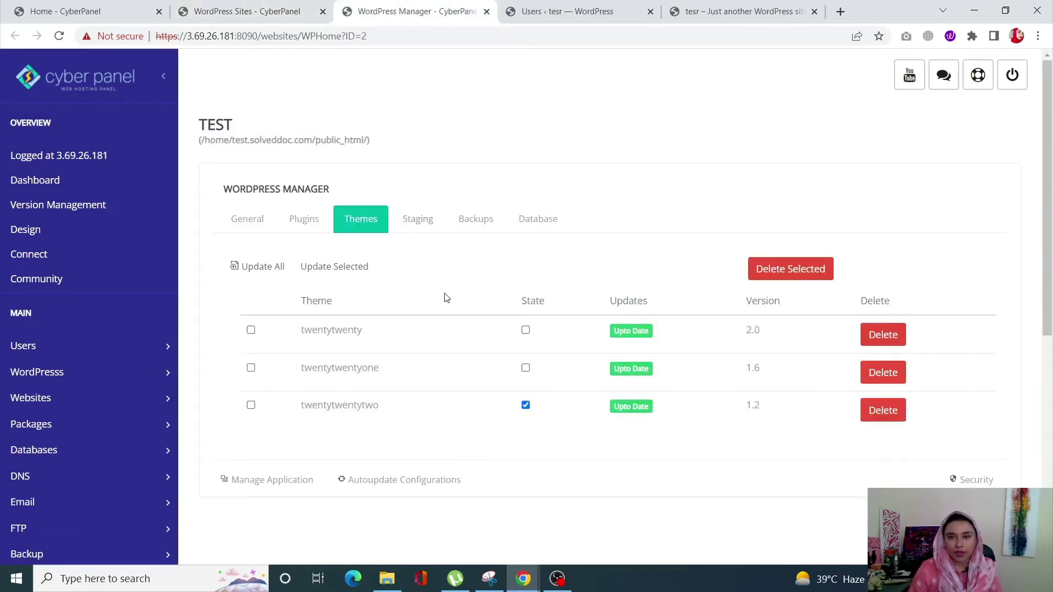
# Run the Data Integrity check from the Security options in the TEST site's general WordPress Manager settings.
pyautogui.click(254, 228)
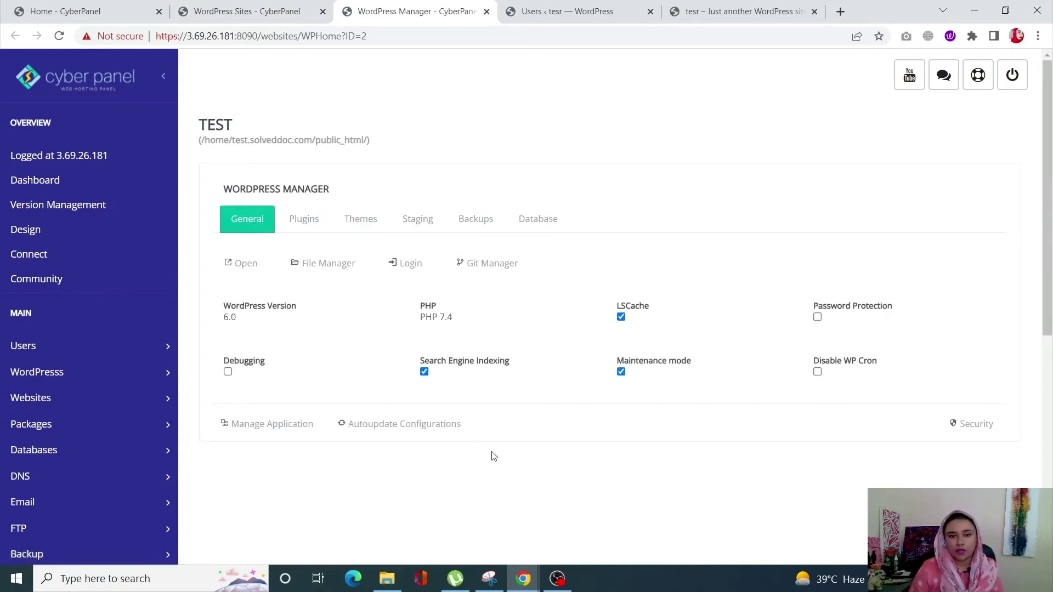
pyautogui.click(972, 428)
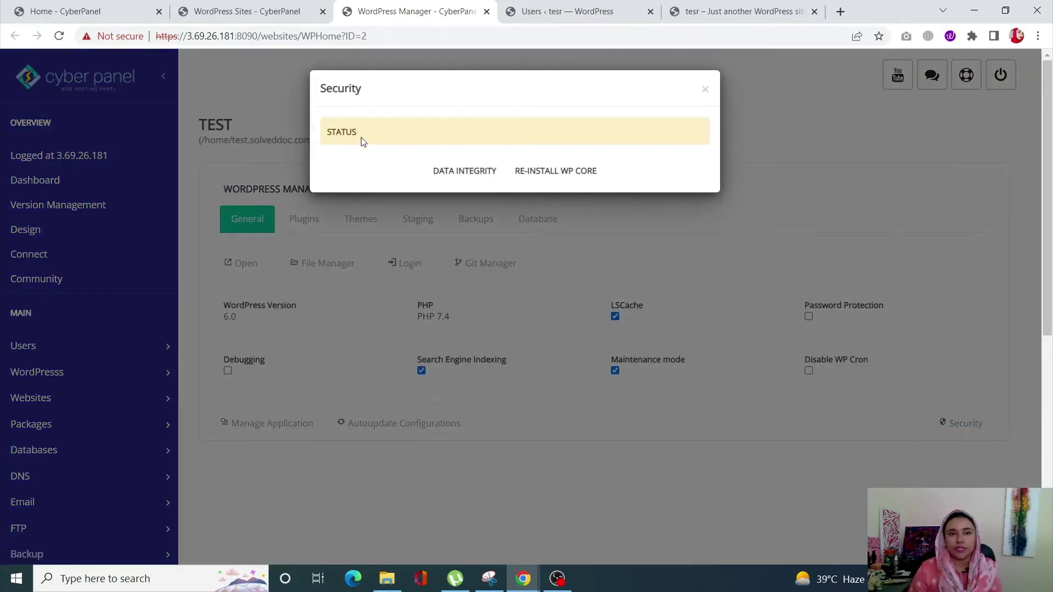
pyautogui.click(466, 171)
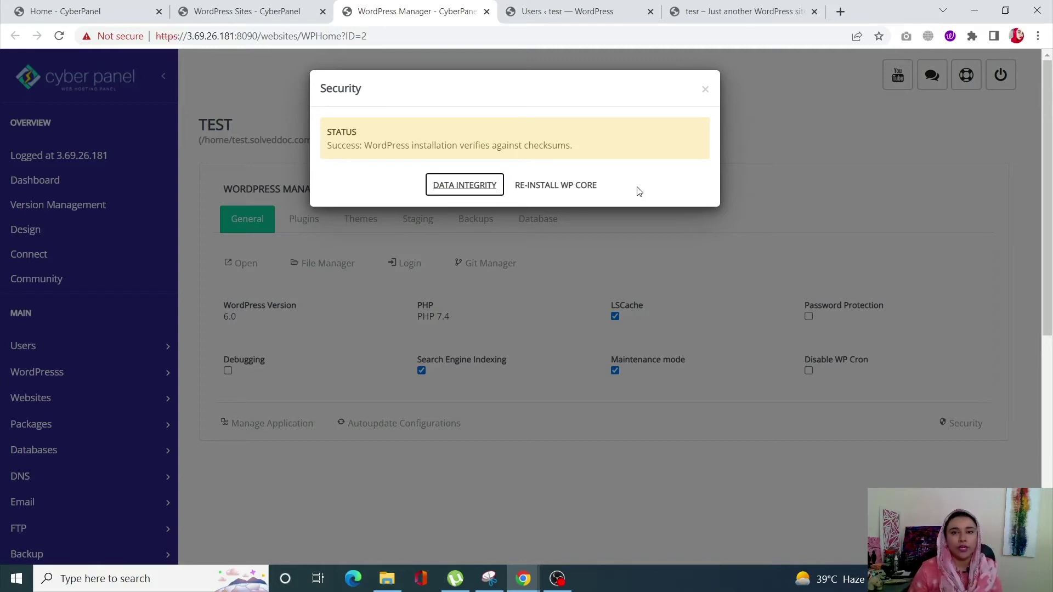
pyautogui.click(558, 579)
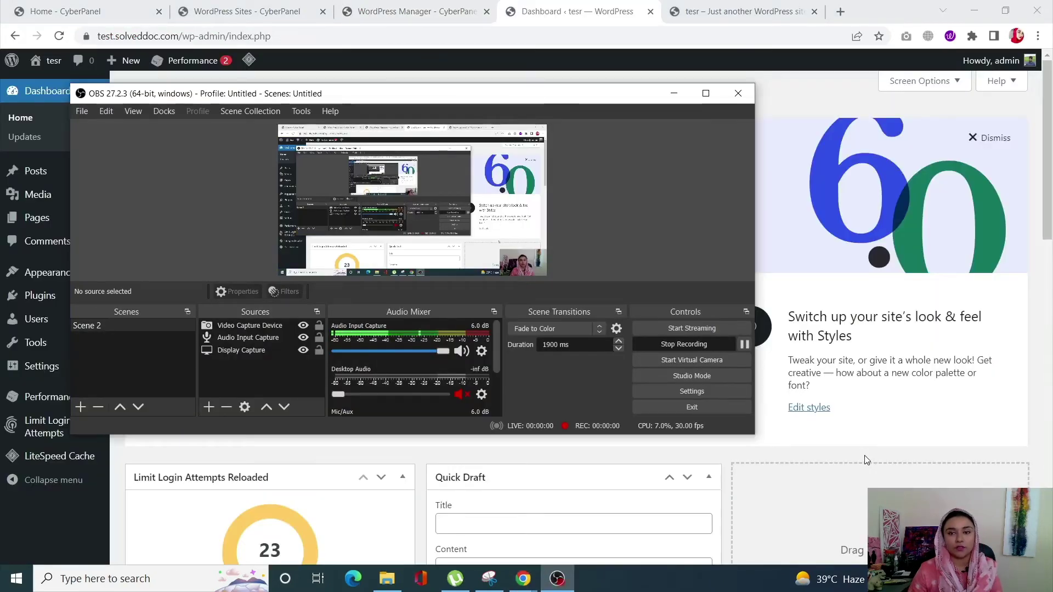
pyautogui.click(864, 456)
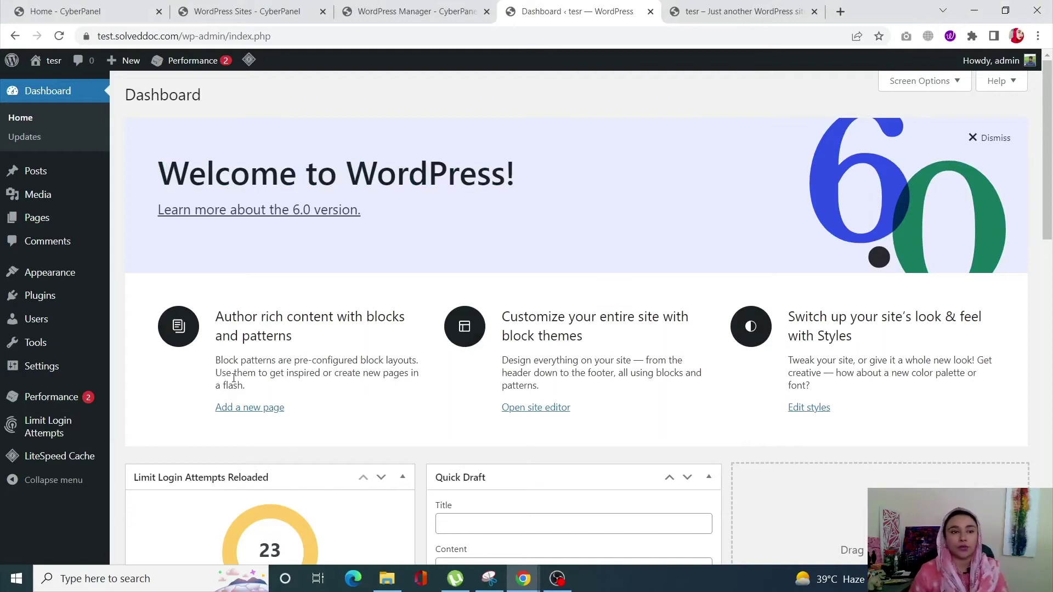
# Search the WordPress plugin directory for wordfence, then install and activate Wordfence Security – Firewall & Malware Scan.
pyautogui.moveTo(40, 295)
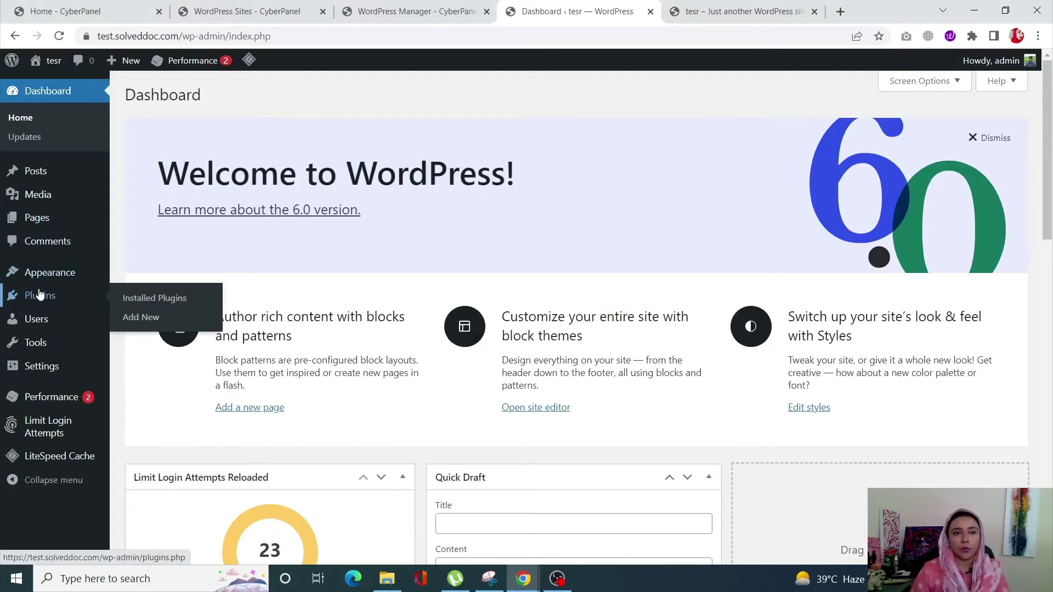
pyautogui.click(134, 303)
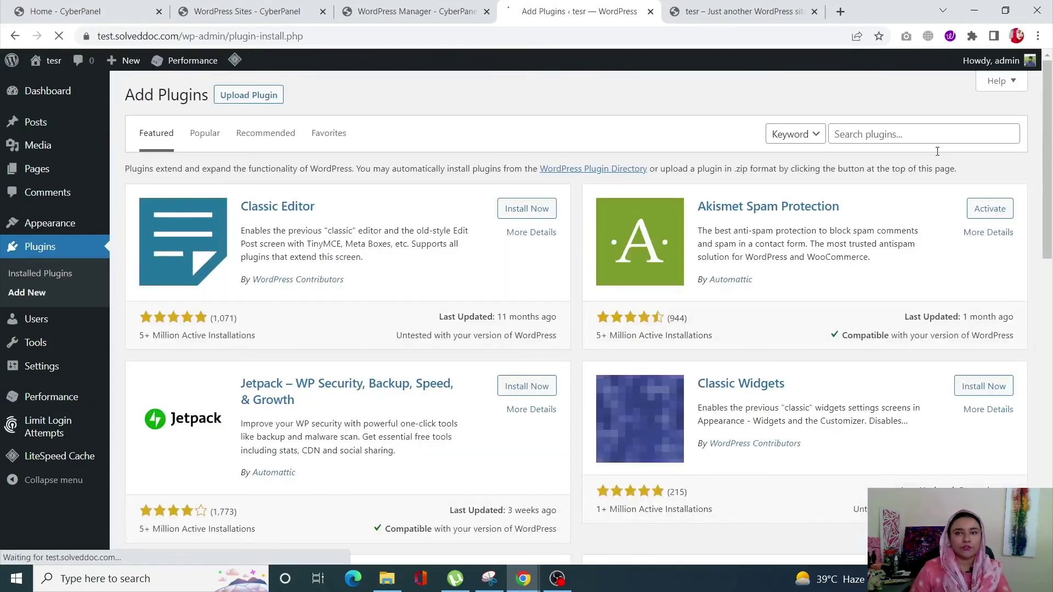
pyautogui.click(927, 133)
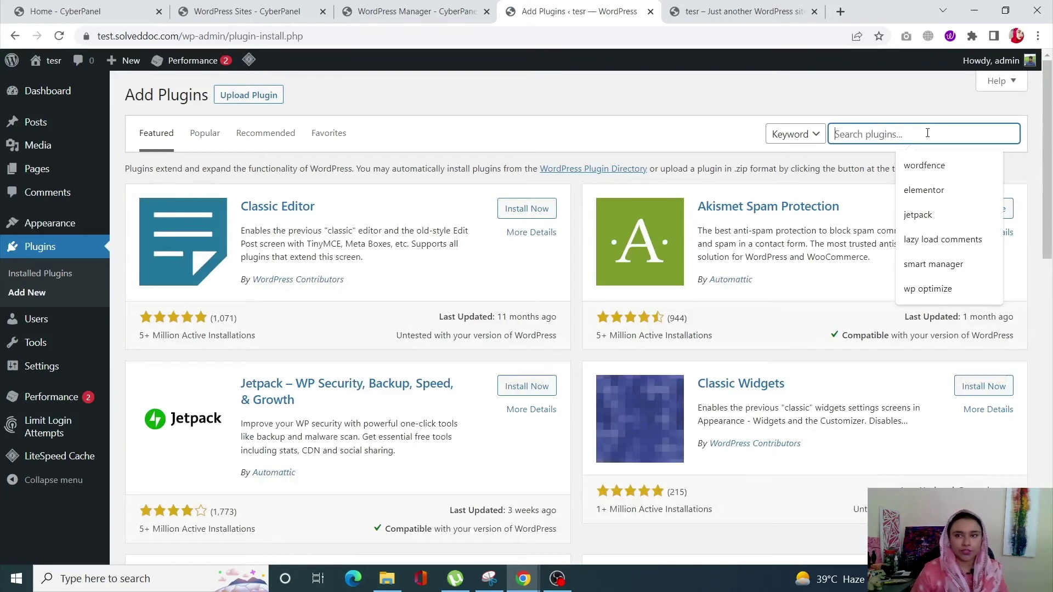
pyautogui.click(933, 171)
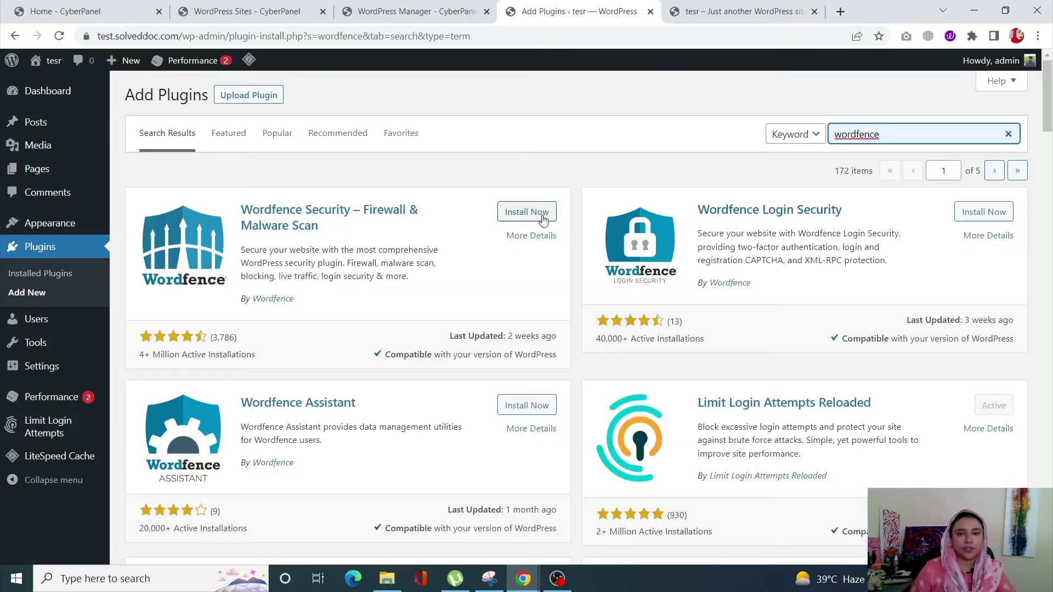
pyautogui.click(526, 212)
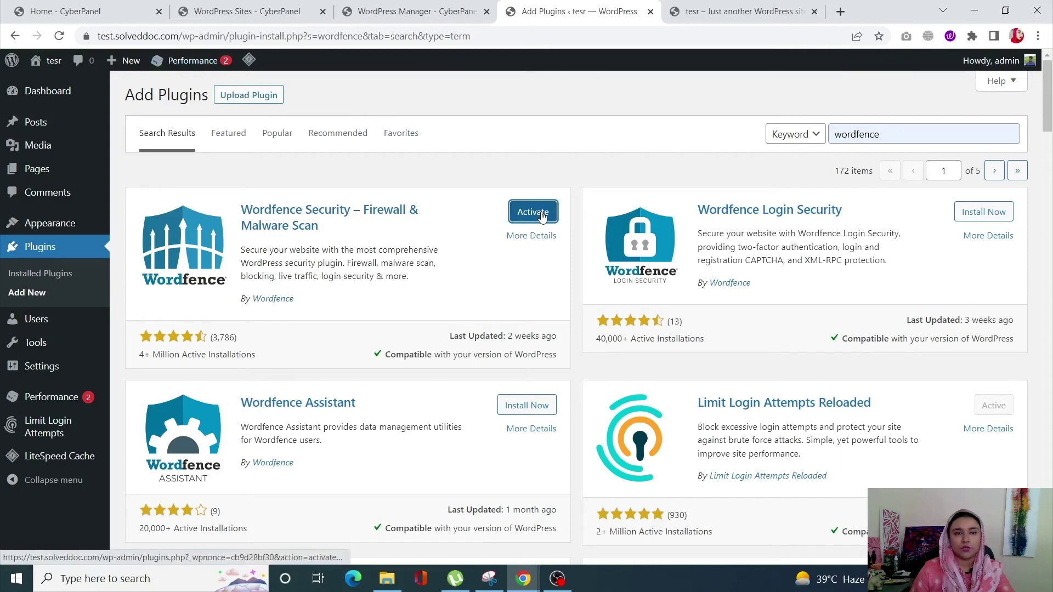
pyautogui.click(542, 216)
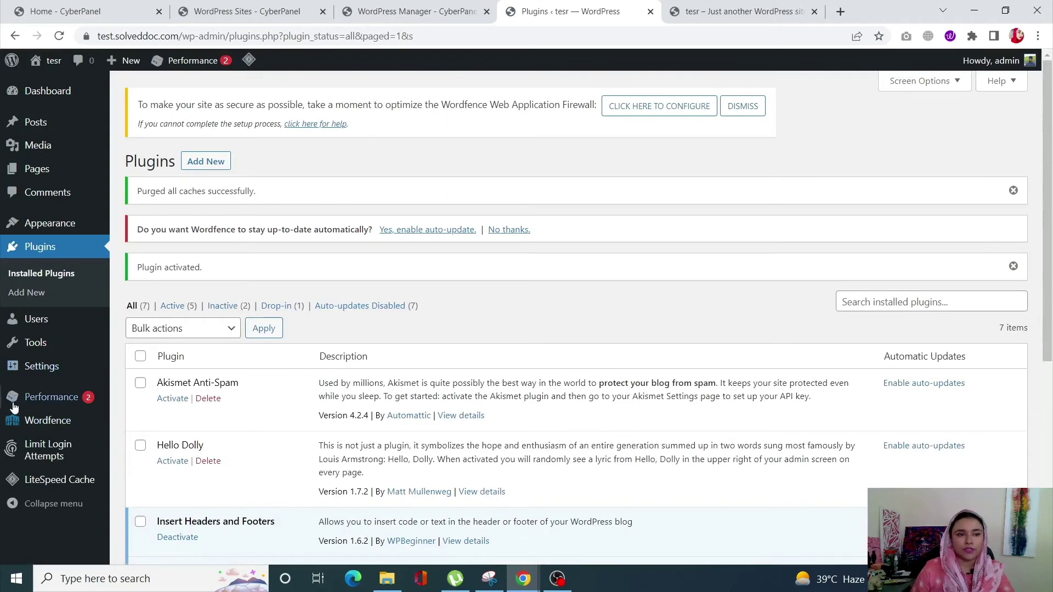
# View the Wordfence dashboard, dismiss the introduction on its Scan page and start a new scan of the site.
pyautogui.click(48, 425)
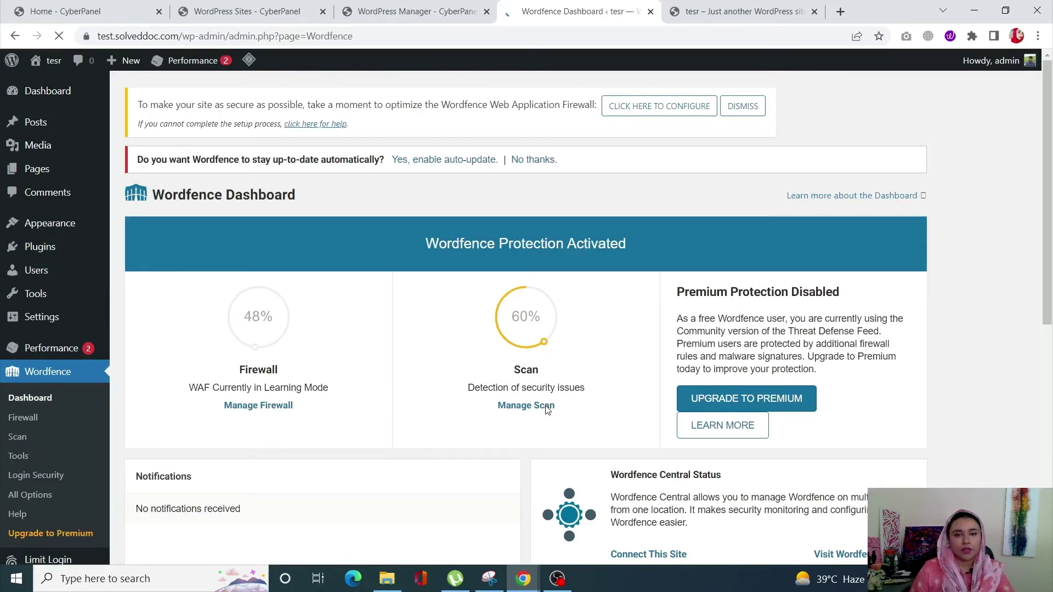
pyautogui.scroll(-2, 528, 447)
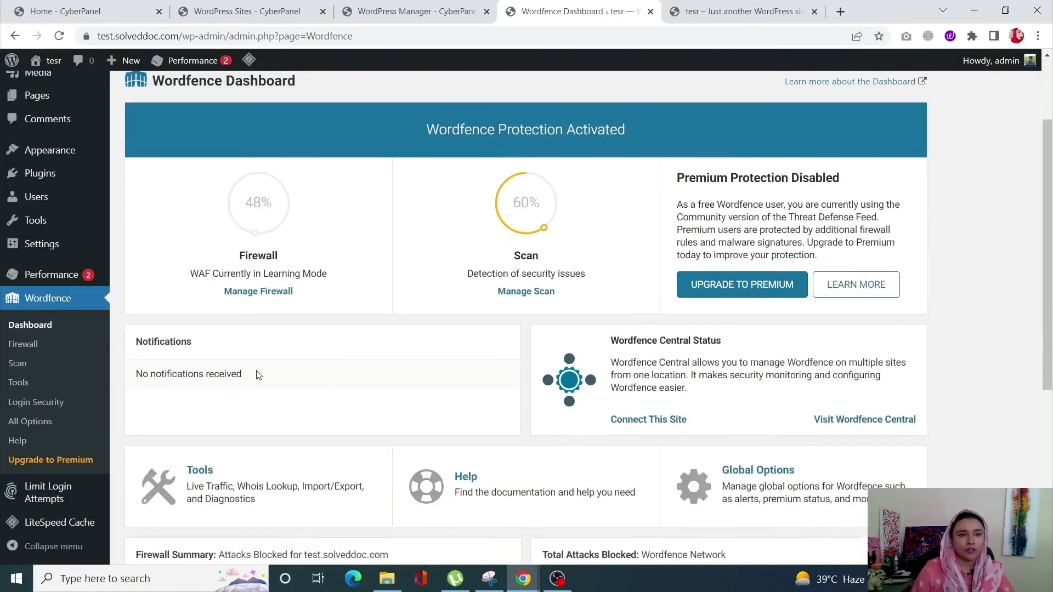
pyautogui.click(42, 370)
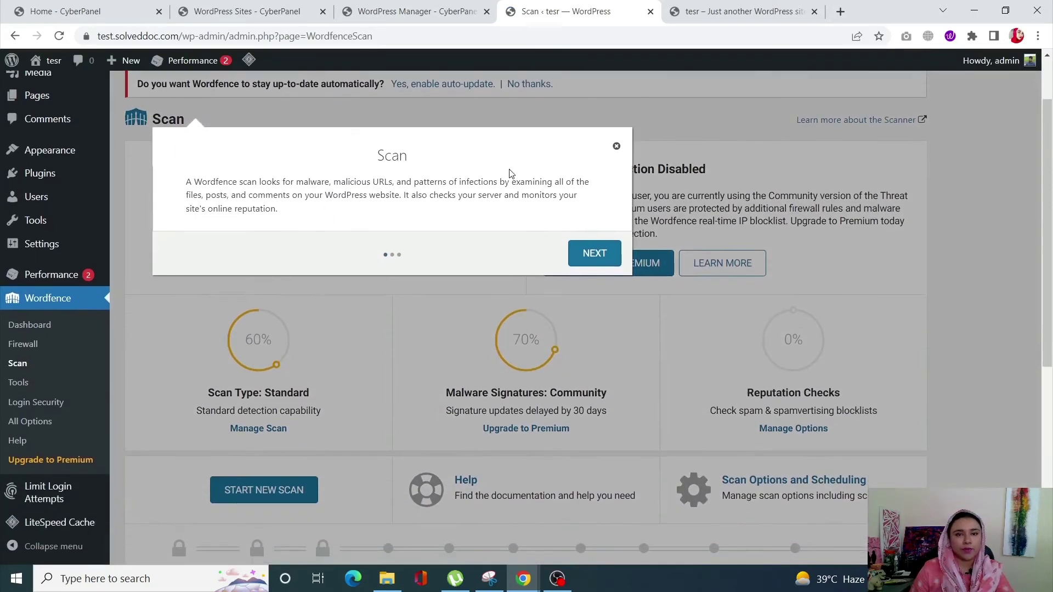
pyautogui.click(617, 145)
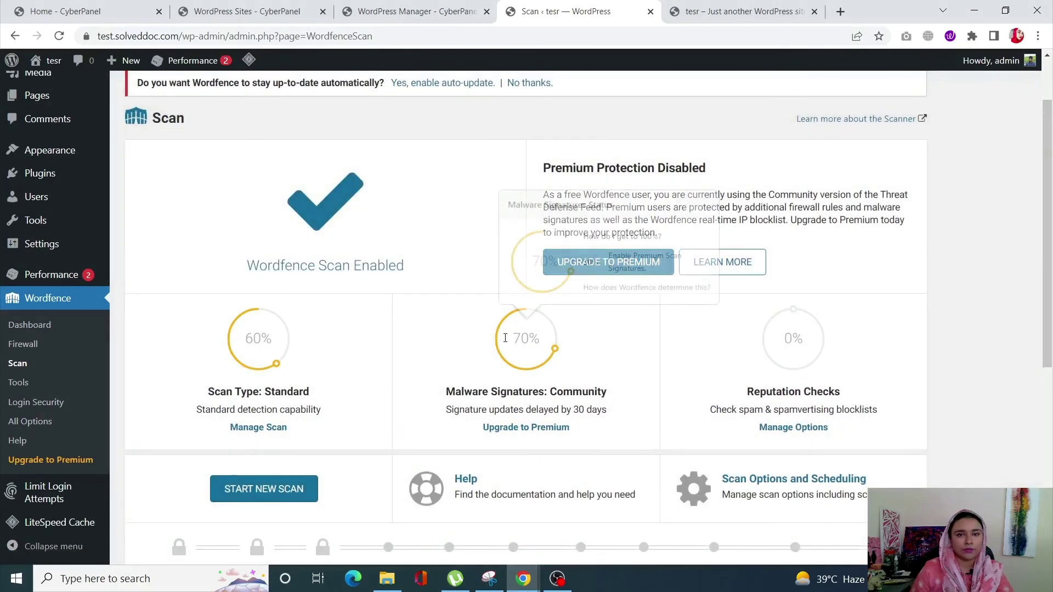
pyautogui.scroll(-2, 527, 230)
pyautogui.scroll(-2, 505, 342)
pyautogui.click(264, 260)
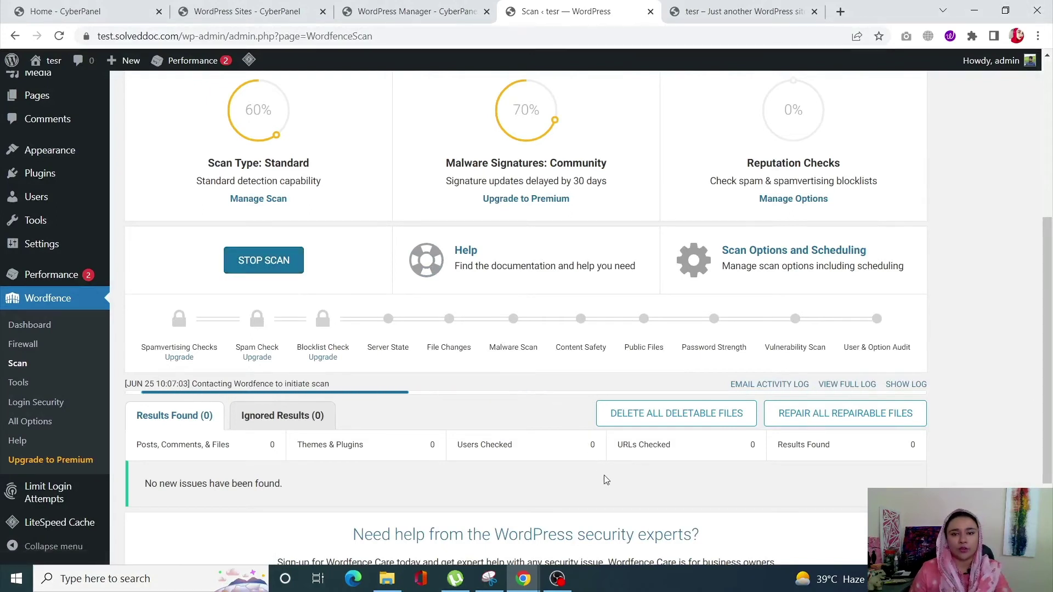
# Follow the Wordfence scan stages through to completion and examine the issues listed in the results.
pyautogui.scroll(-3, 647, 475)
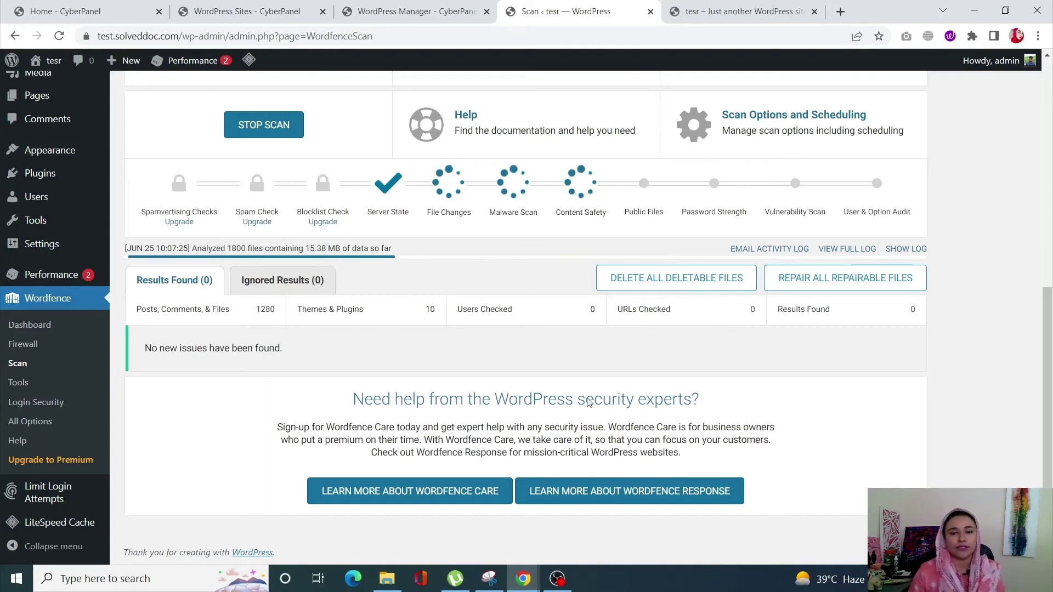
pyautogui.click(559, 581)
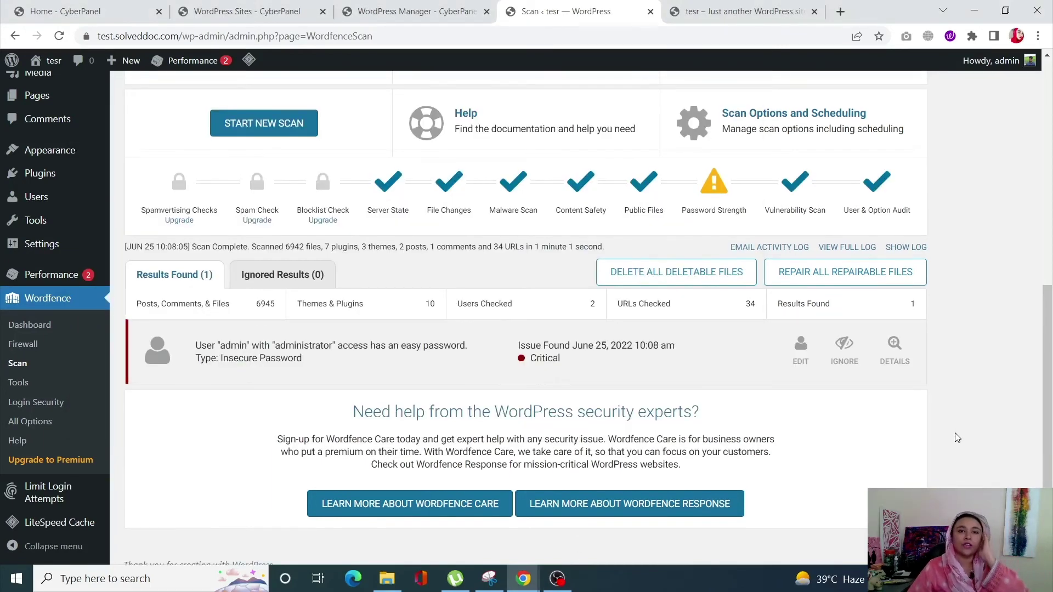
pyautogui.scroll(-1, 957, 437)
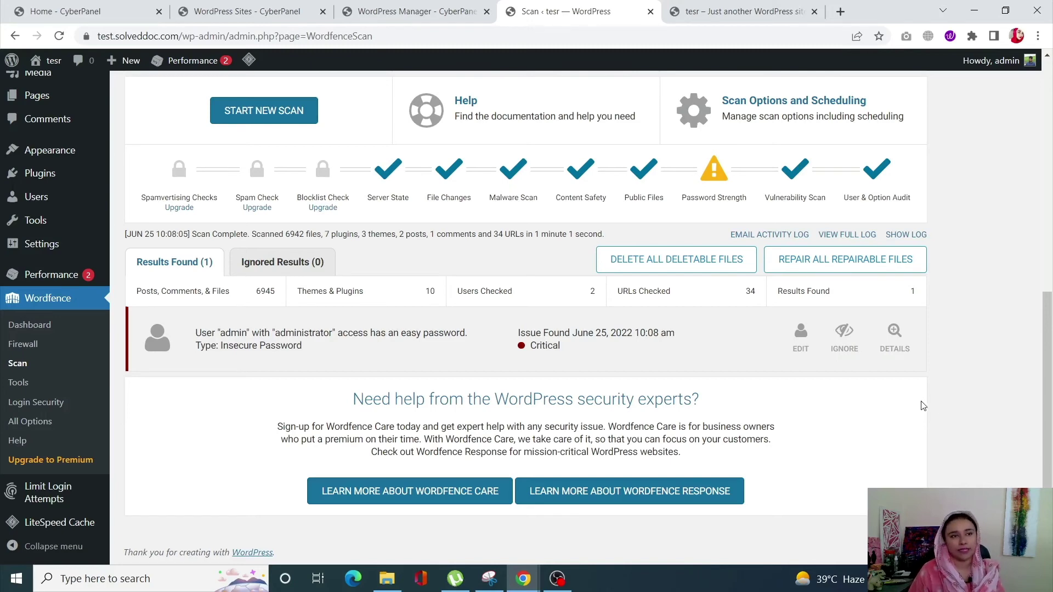
# Review the site's installed plugins and themes in the WordPress admin area, checking which are active or unused.
pyautogui.click(29, 177)
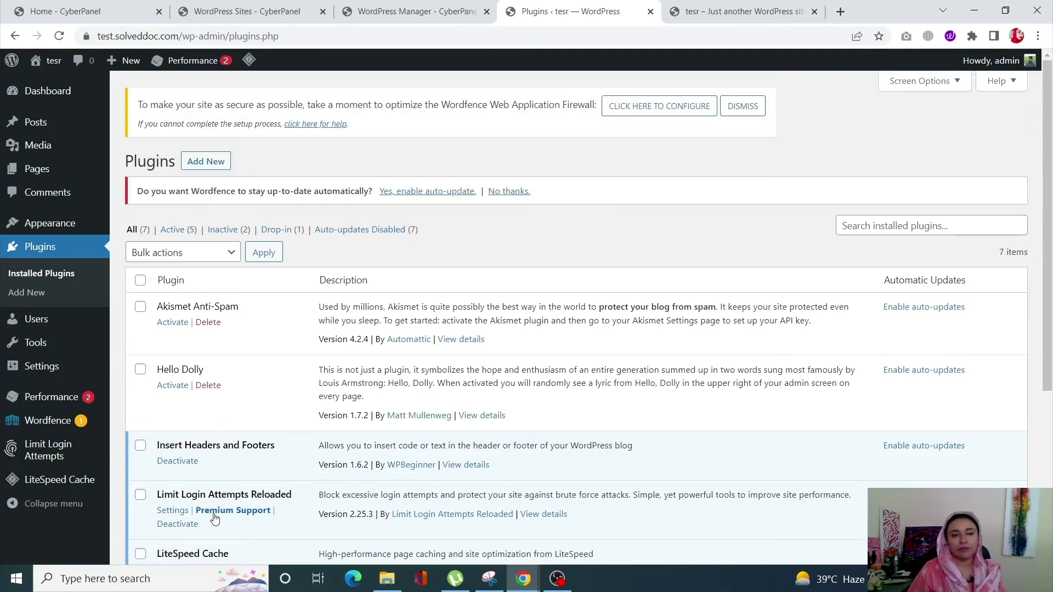
pyautogui.scroll(-5, 208, 510)
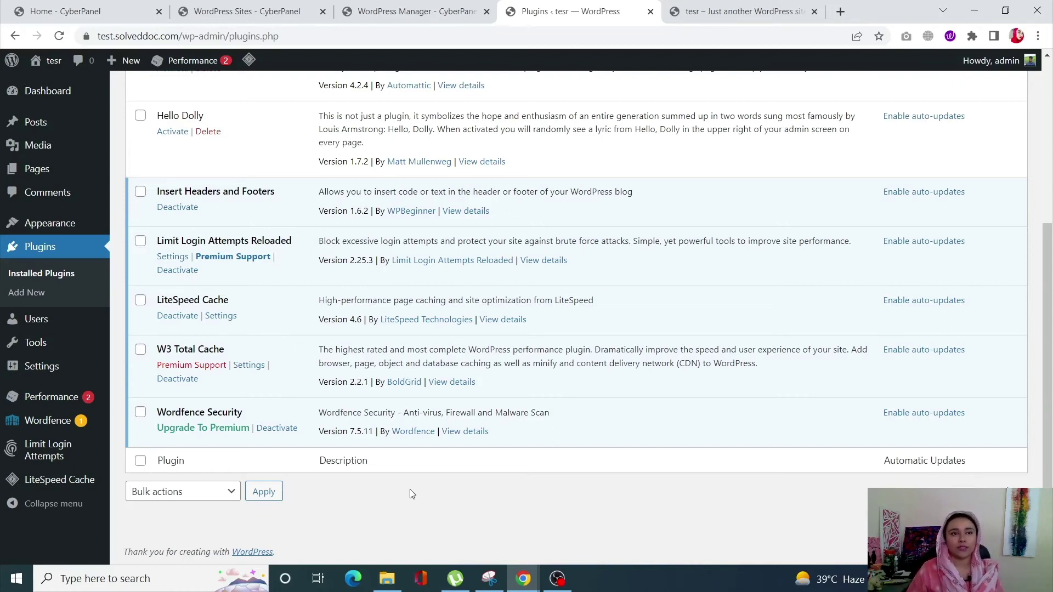
pyautogui.moveTo(55, 223)
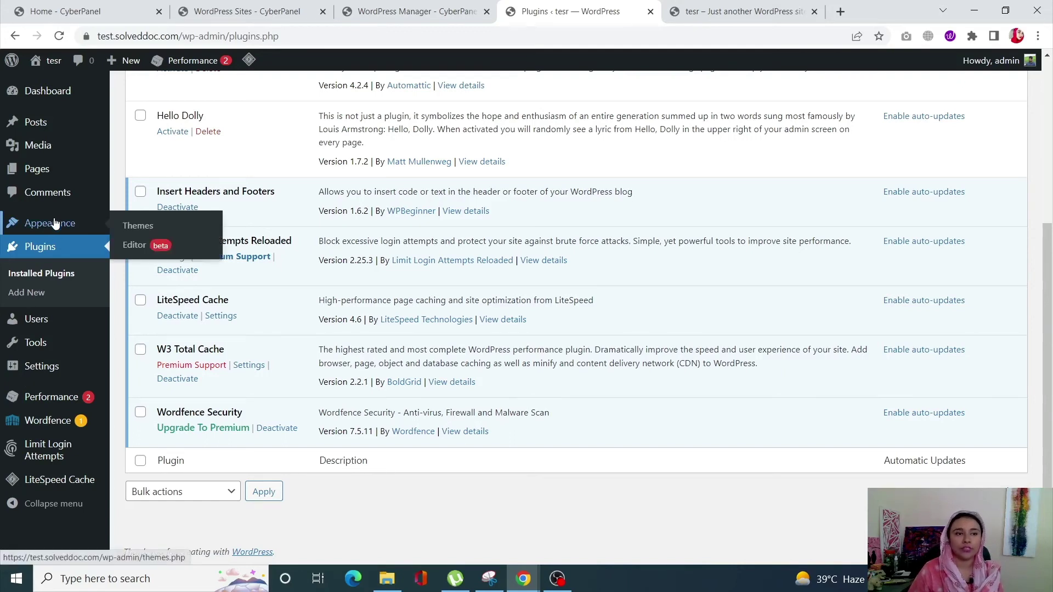
pyautogui.click(133, 230)
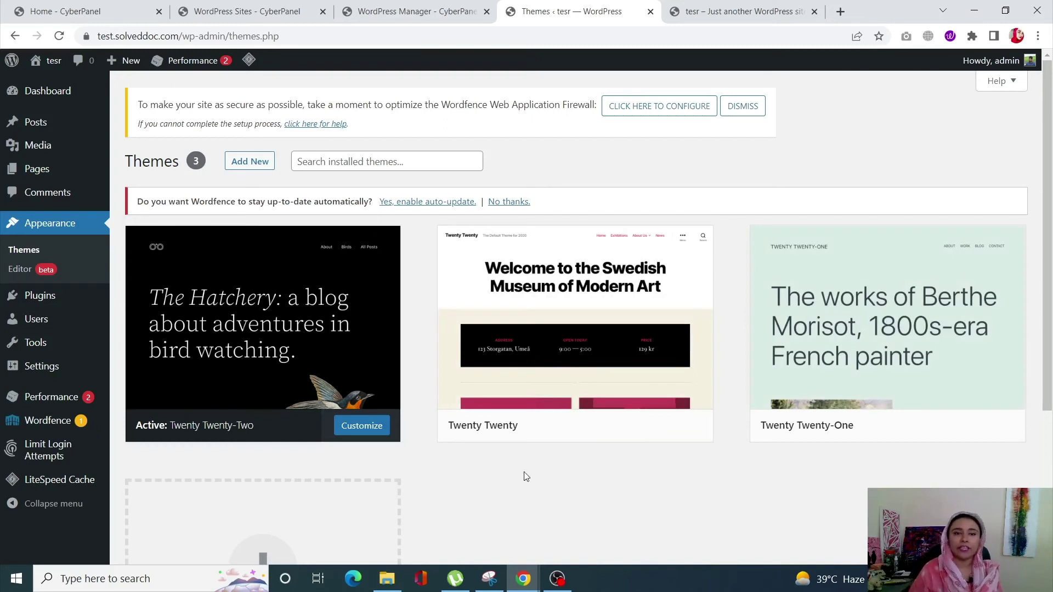
pyautogui.moveTo(222, 350)
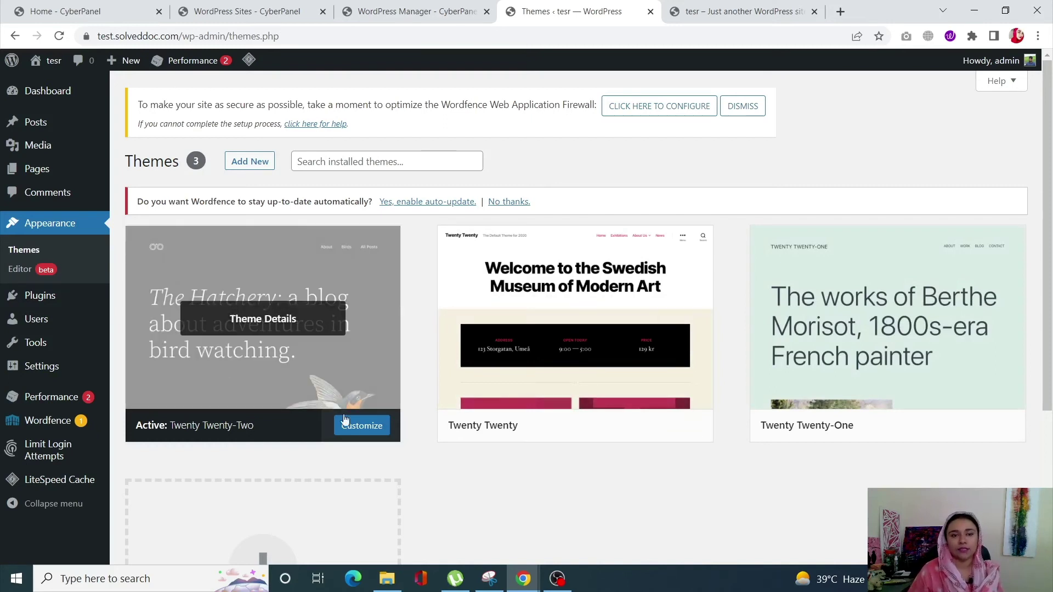
pyautogui.scroll(-2, 425, 475)
pyautogui.scroll(1, 425, 475)
pyautogui.scroll(1, 425, 475)
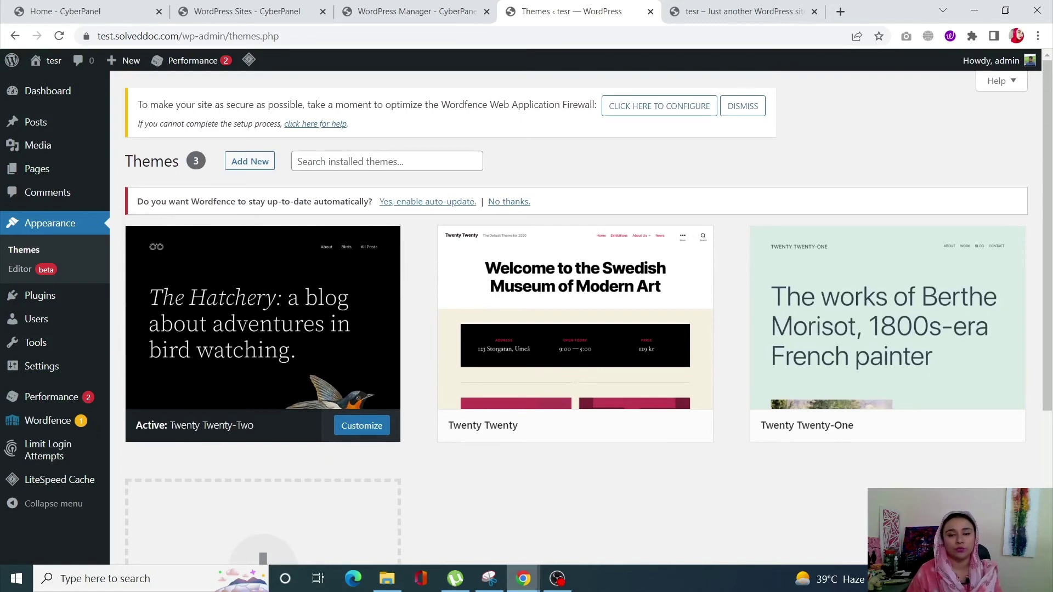
pyautogui.click(557, 578)
pyautogui.click(755, 498)
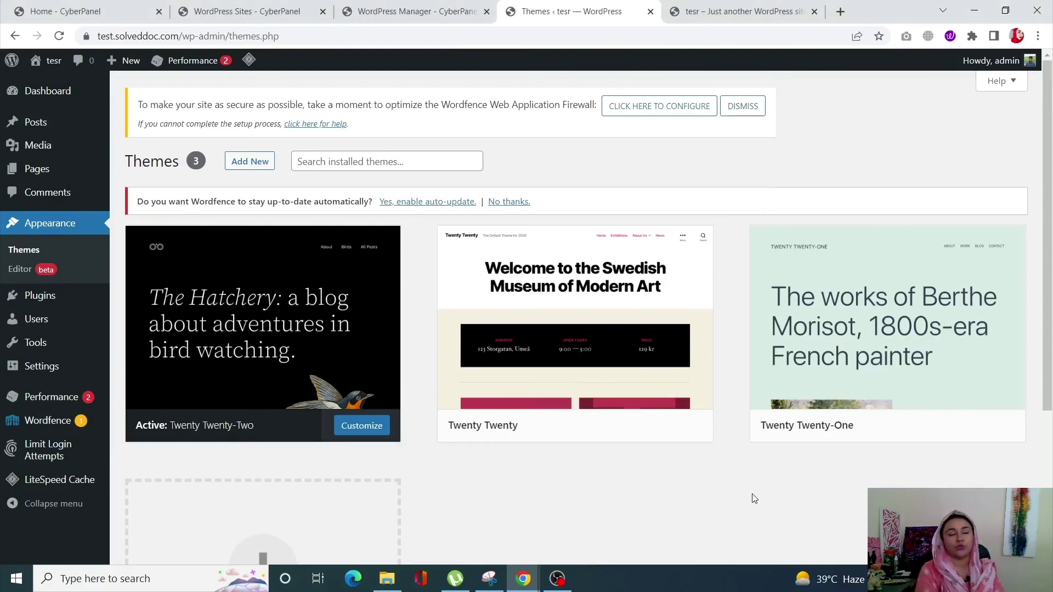
# Go back through CyberPanel's home page and WordPress website list to the TEST site and open its database details.
pyautogui.click(110, 5)
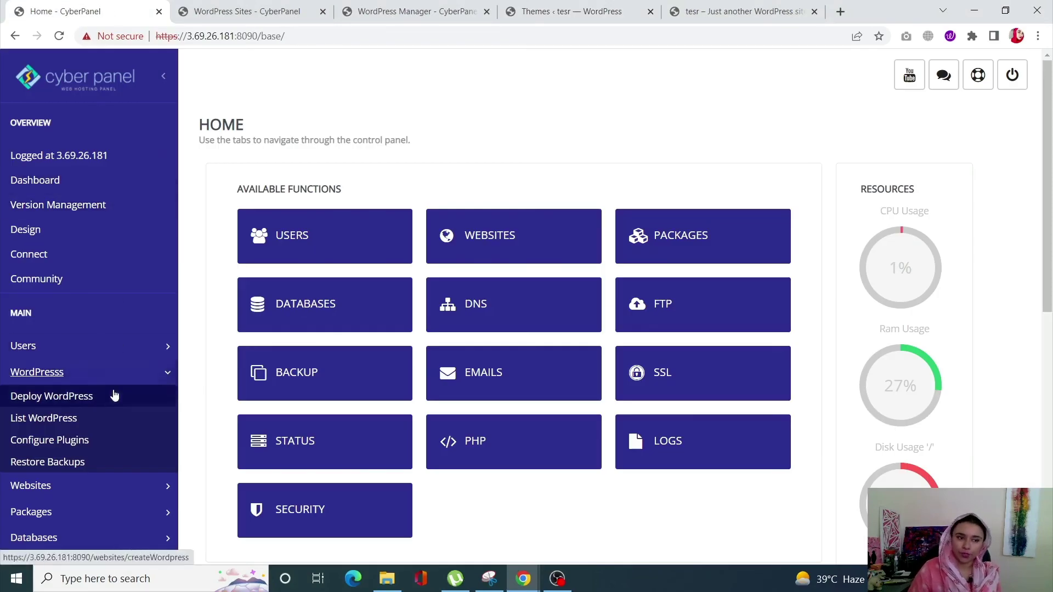
pyautogui.click(210, 5)
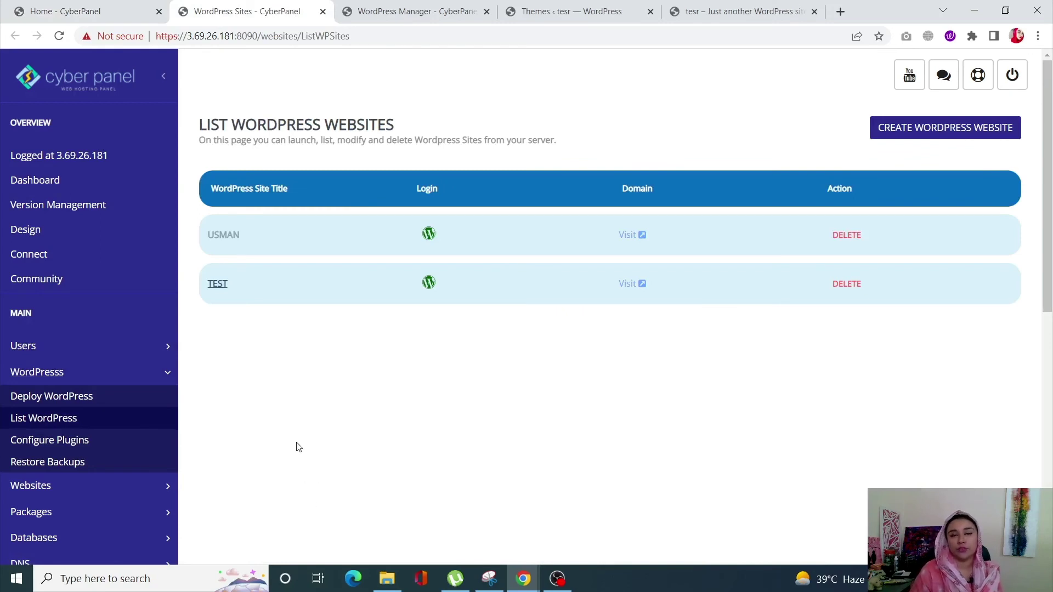
pyautogui.click(219, 284)
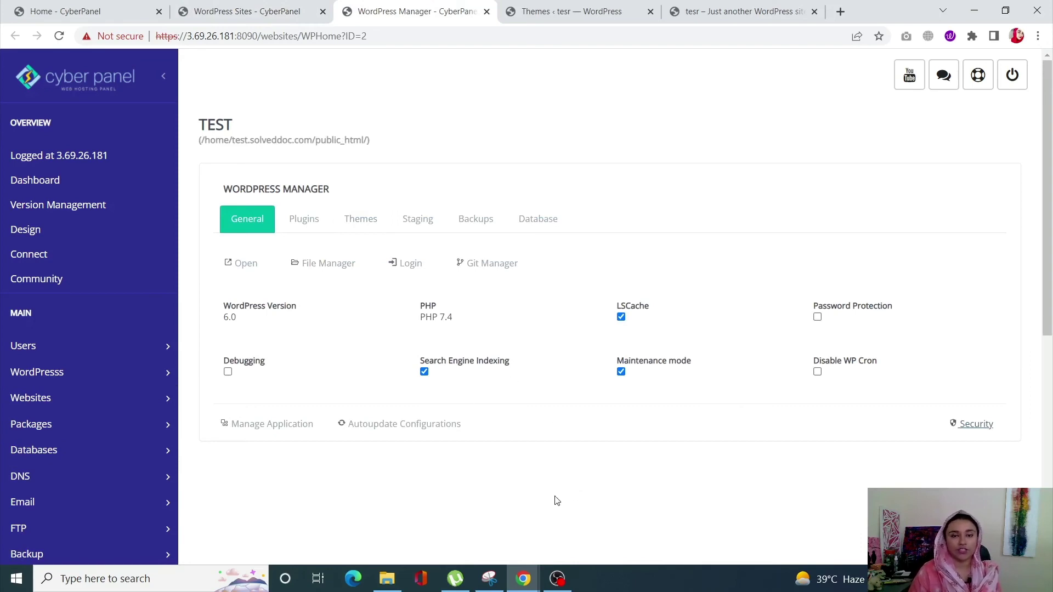
pyautogui.click(537, 221)
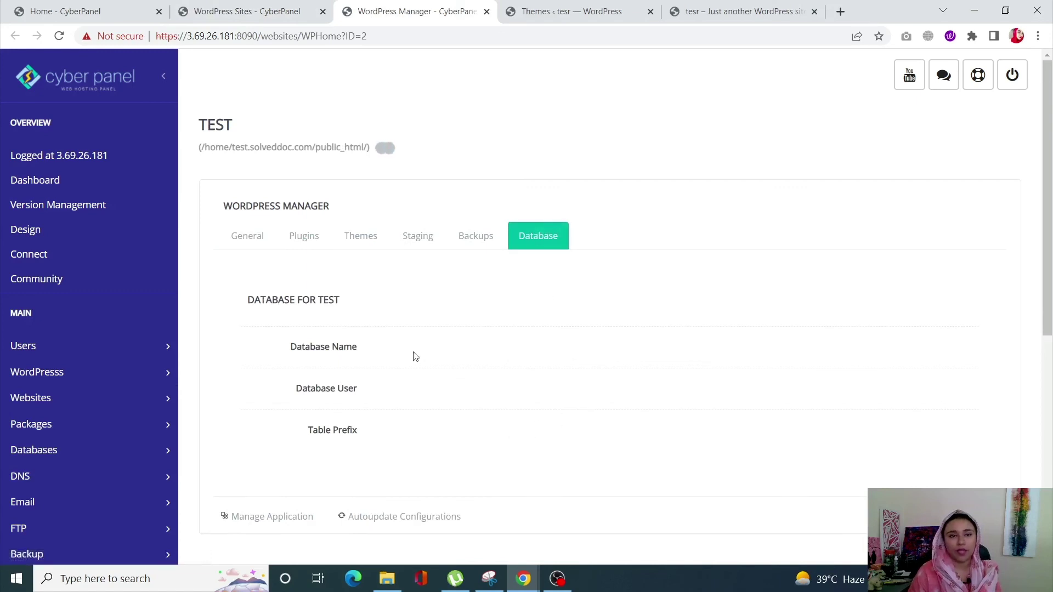
# Open phpMyAdmin from the TEST site's database name and list the tables of the CN1UrEwHDqAjxf database.
pyautogui.click(389, 333)
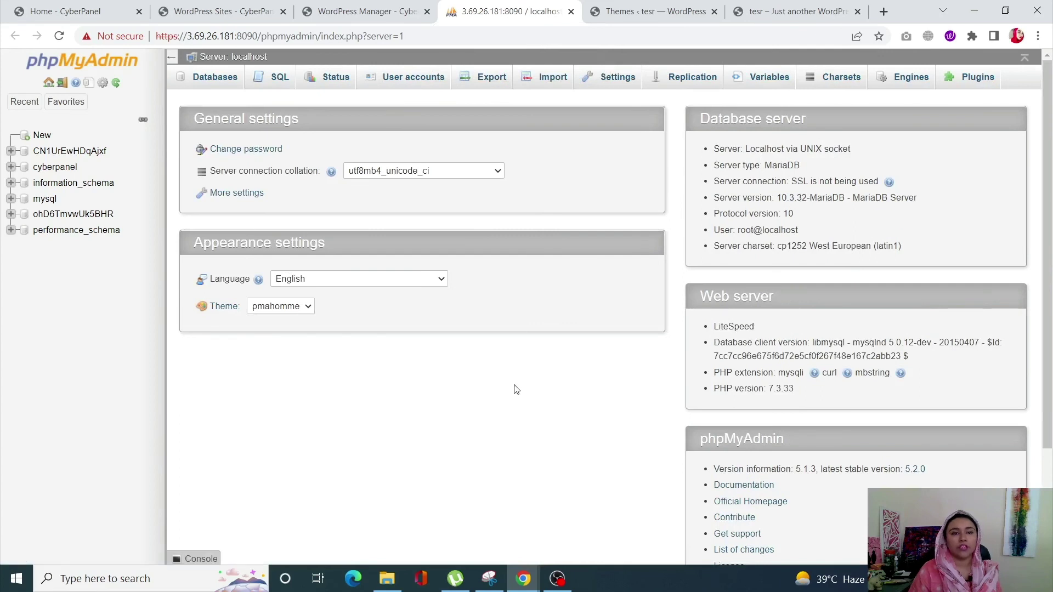
pyautogui.click(334, 8)
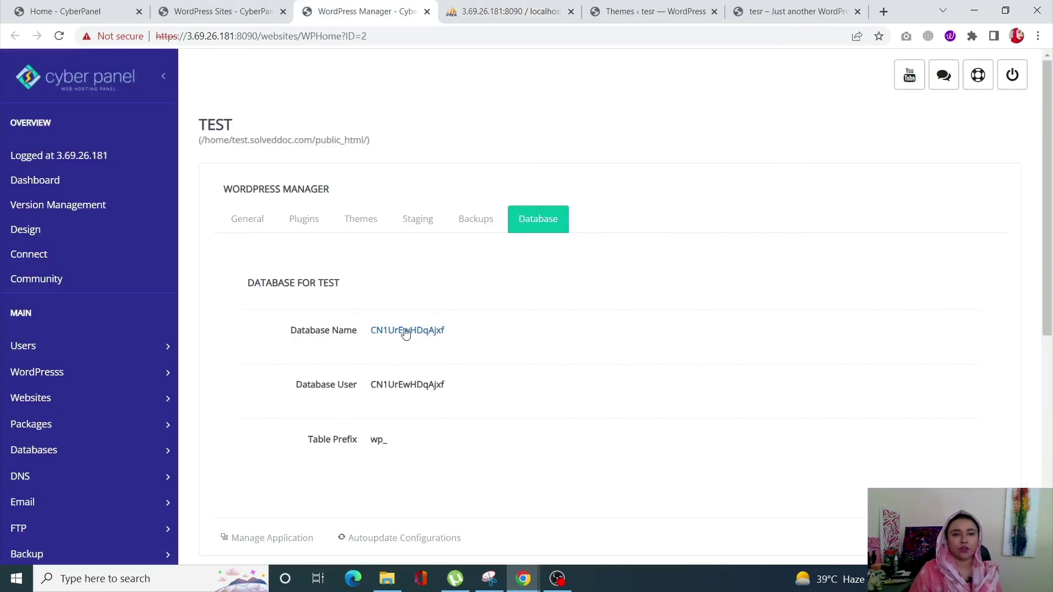
pyautogui.click(458, 10)
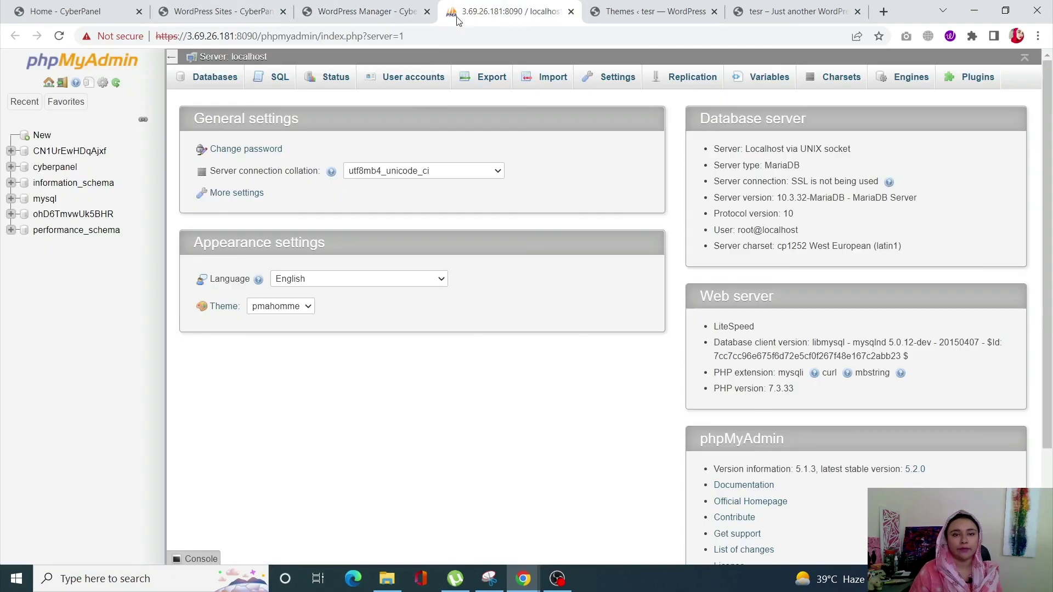
pyautogui.click(97, 152)
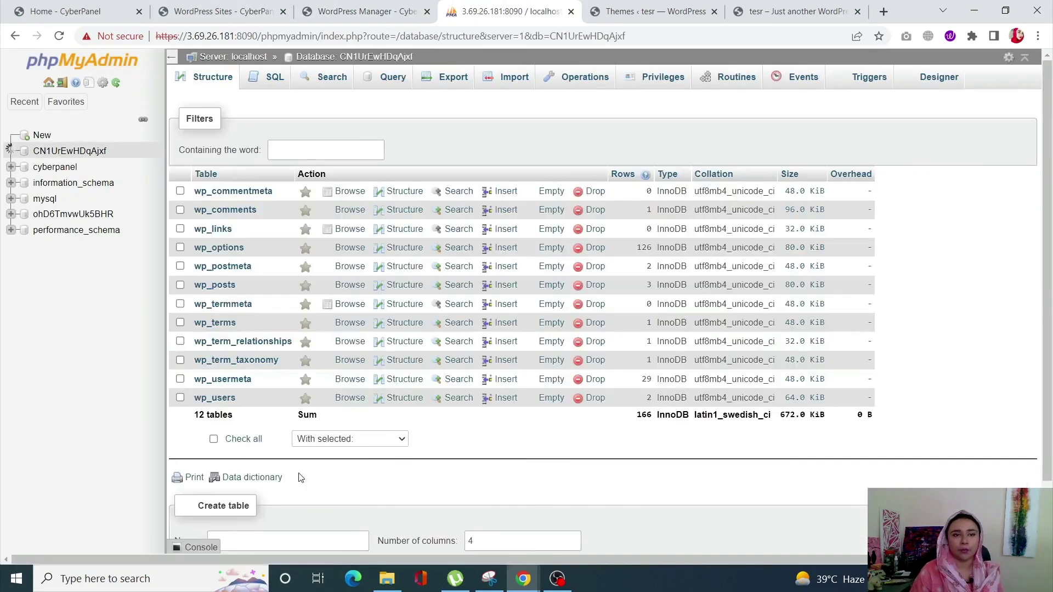
# Select all tables in the CN1UrEwHDqAjxf database and run Optimize table on them.
pyautogui.click(214, 439)
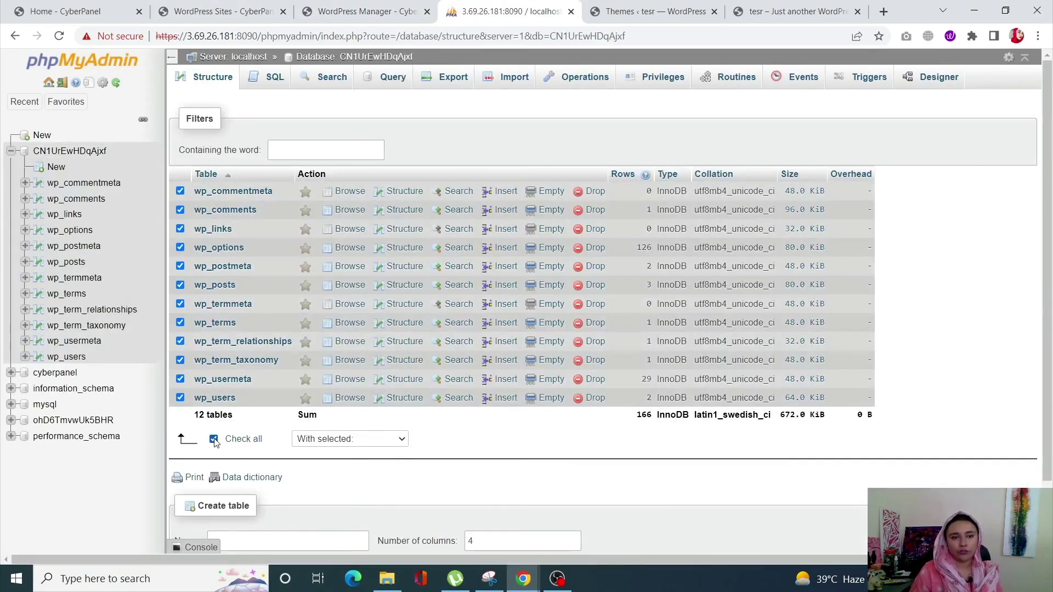
pyautogui.click(346, 445)
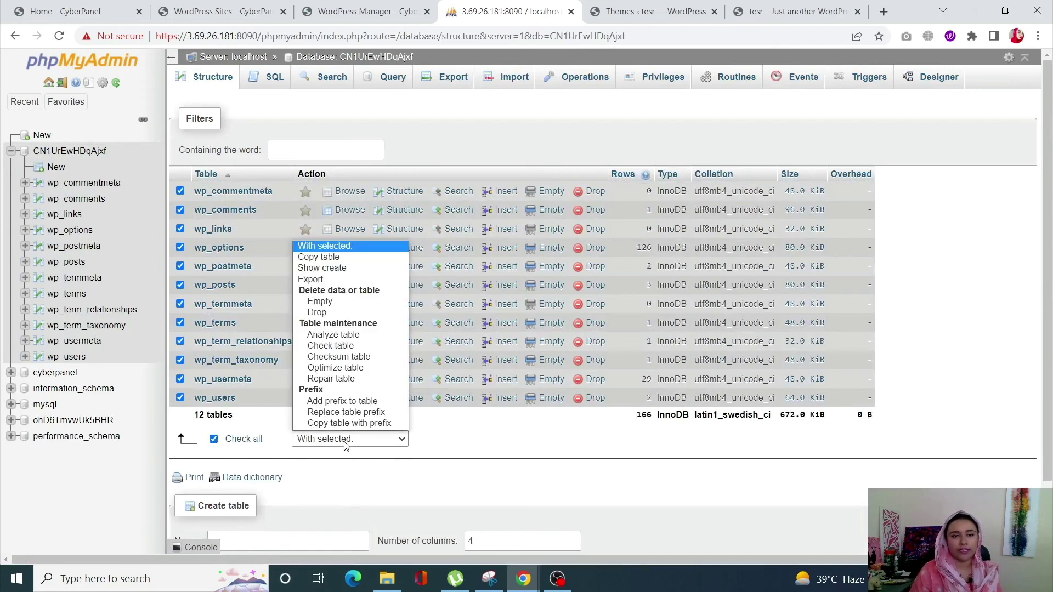
pyautogui.click(337, 369)
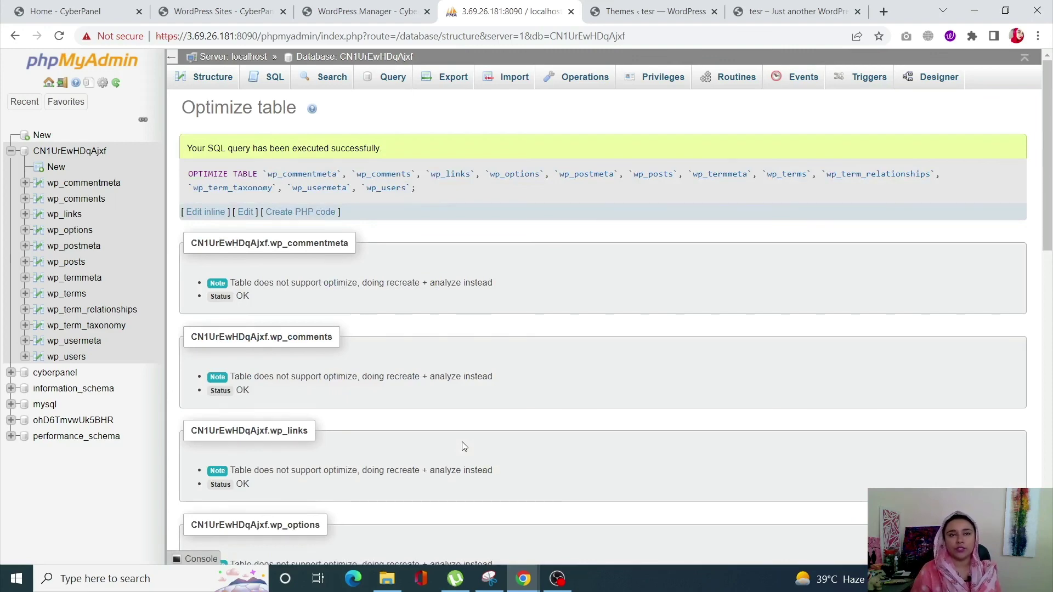
# Return from phpMyAdmin to the TEST site's database details and the WordPress admin Themes page.
pyautogui.click(396, 5)
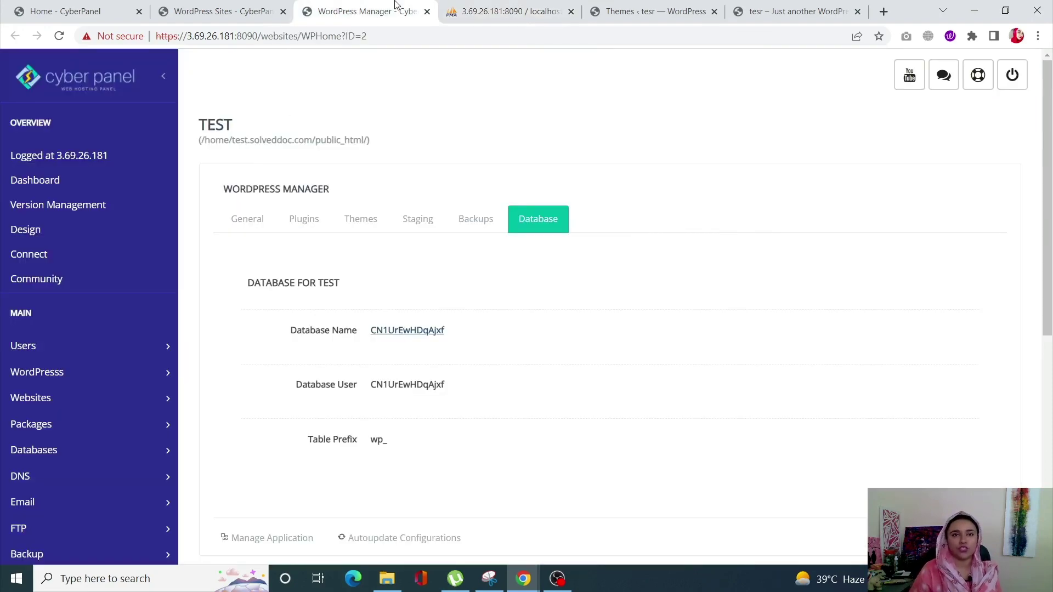
pyautogui.click(652, 11)
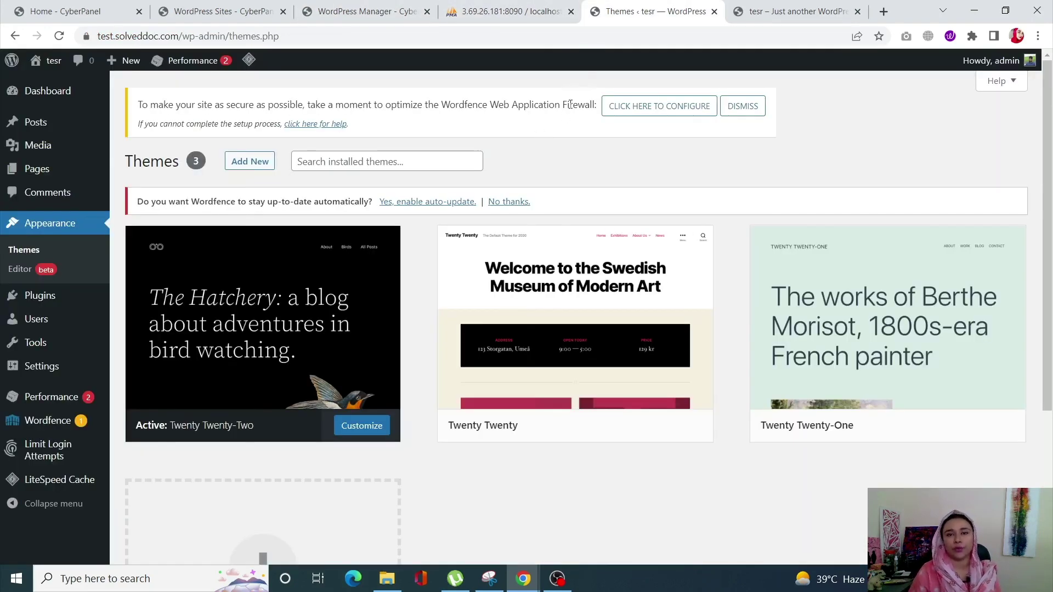